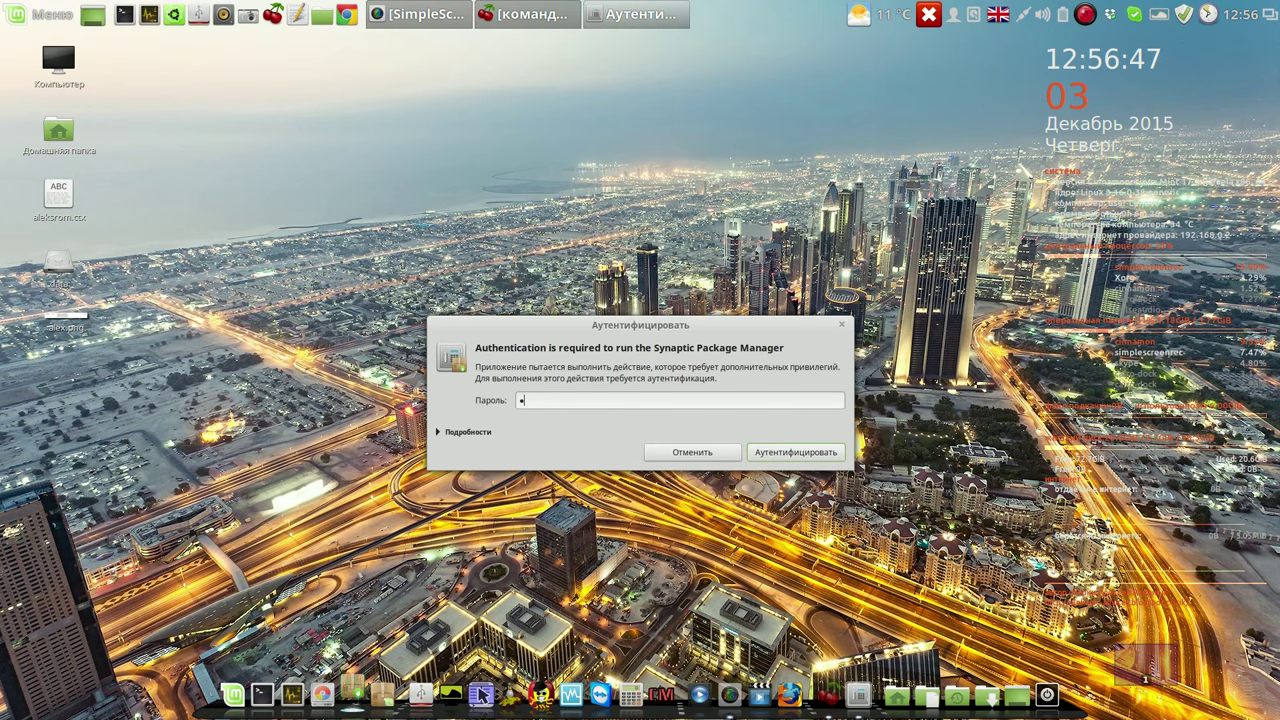
Enter the account password for Synaptic Package Manager and look up the casper packages with the quick filter
type("**")
left_click(829, 452)
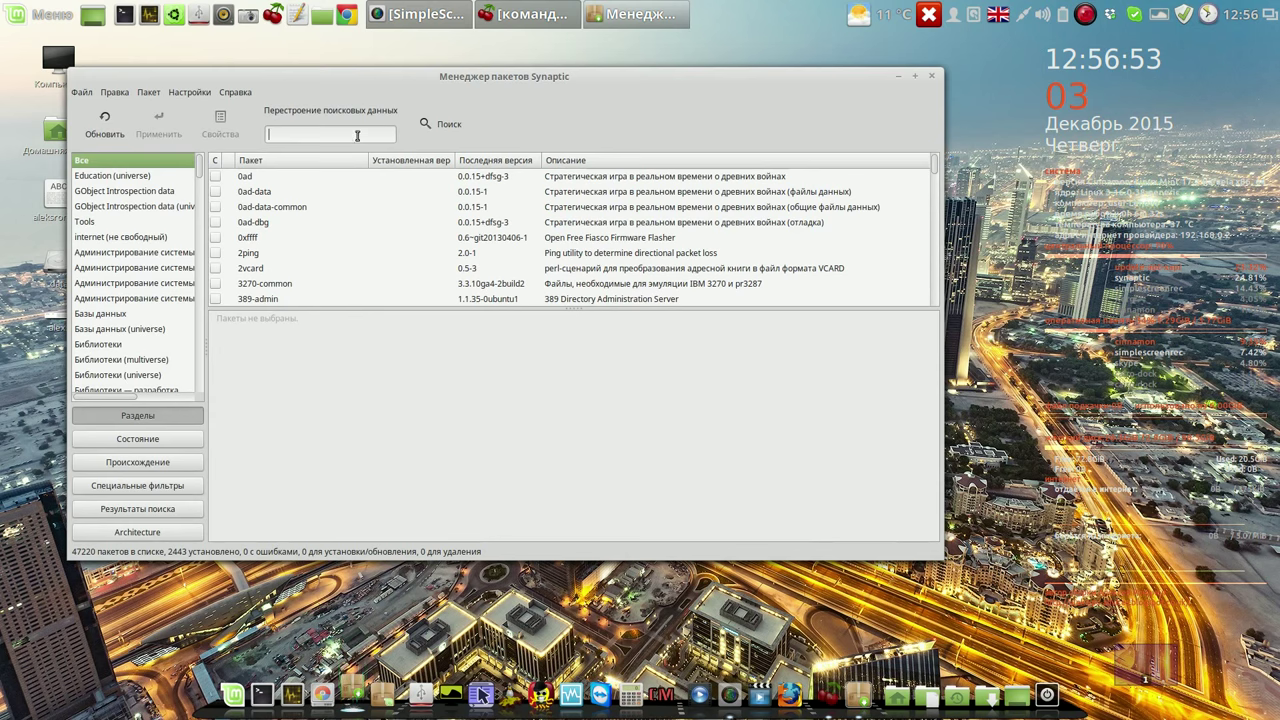
type("casper")
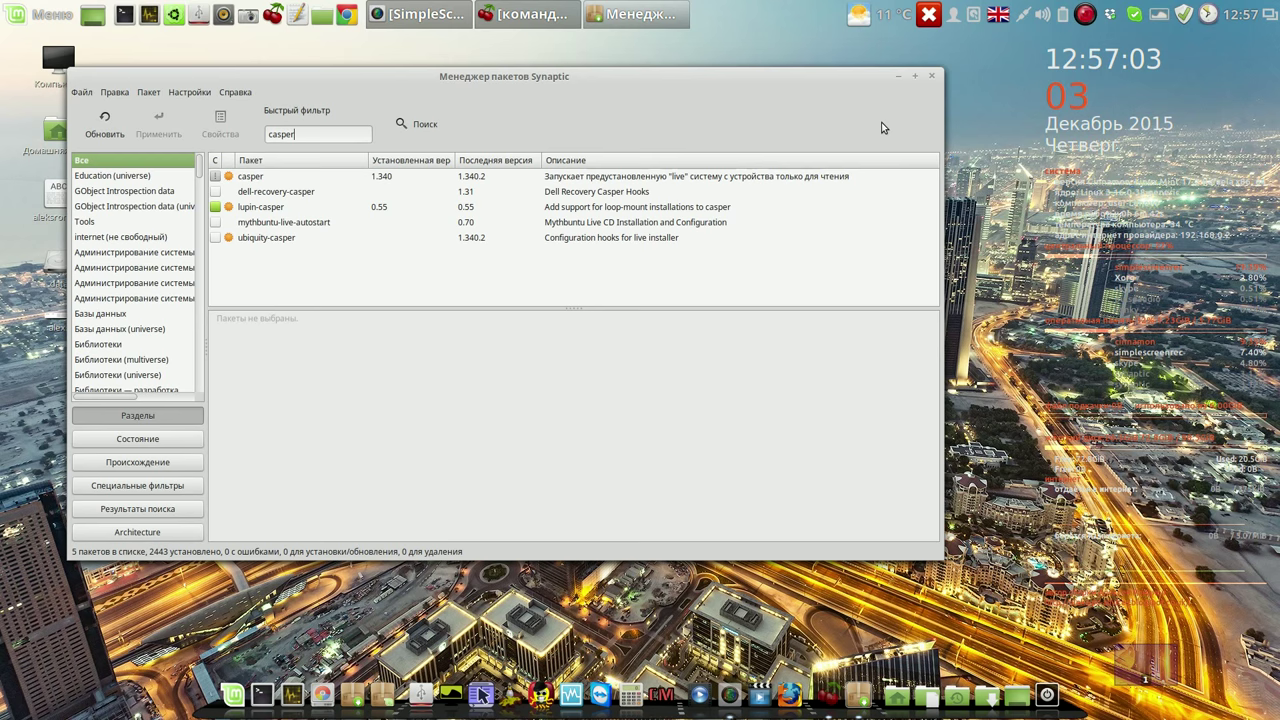
left_click(928, 73)
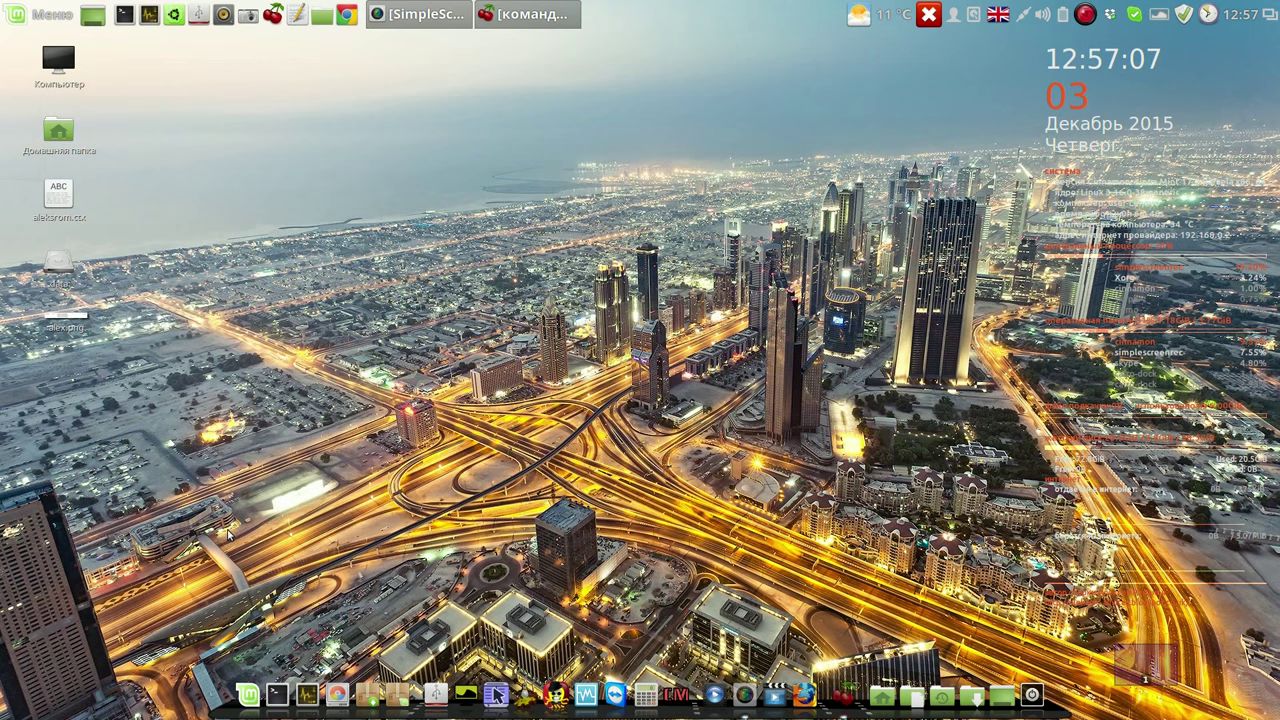
Add a Systemback launcher from the system utilities to the dock, between Chrome and the Synaptic Package Manager
left_click(248, 690)
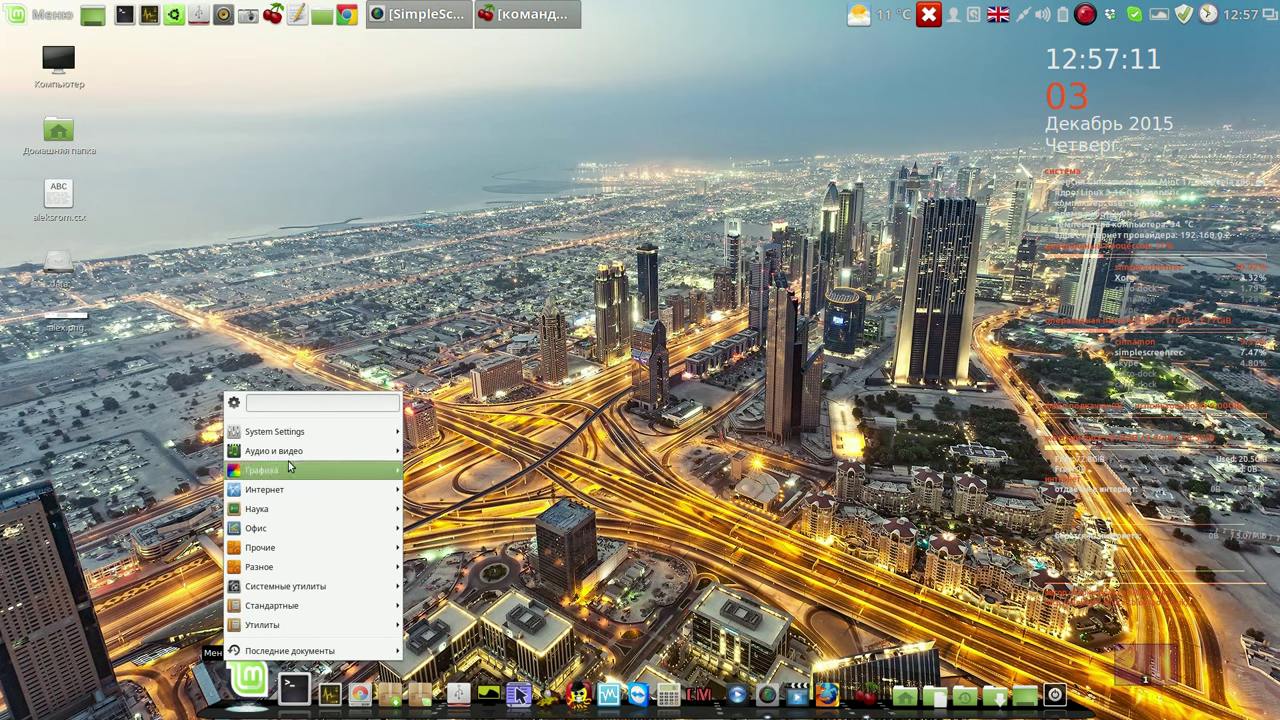
mouse_move(308, 591)
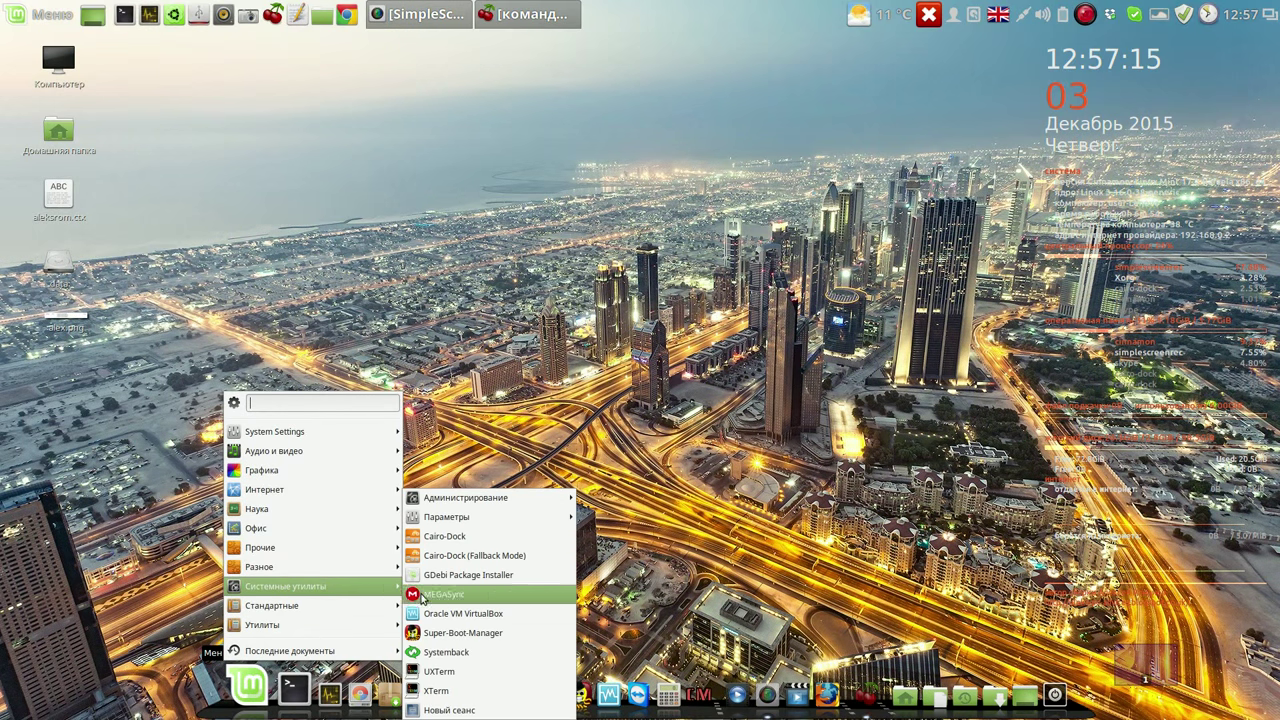
left_click(421, 652)
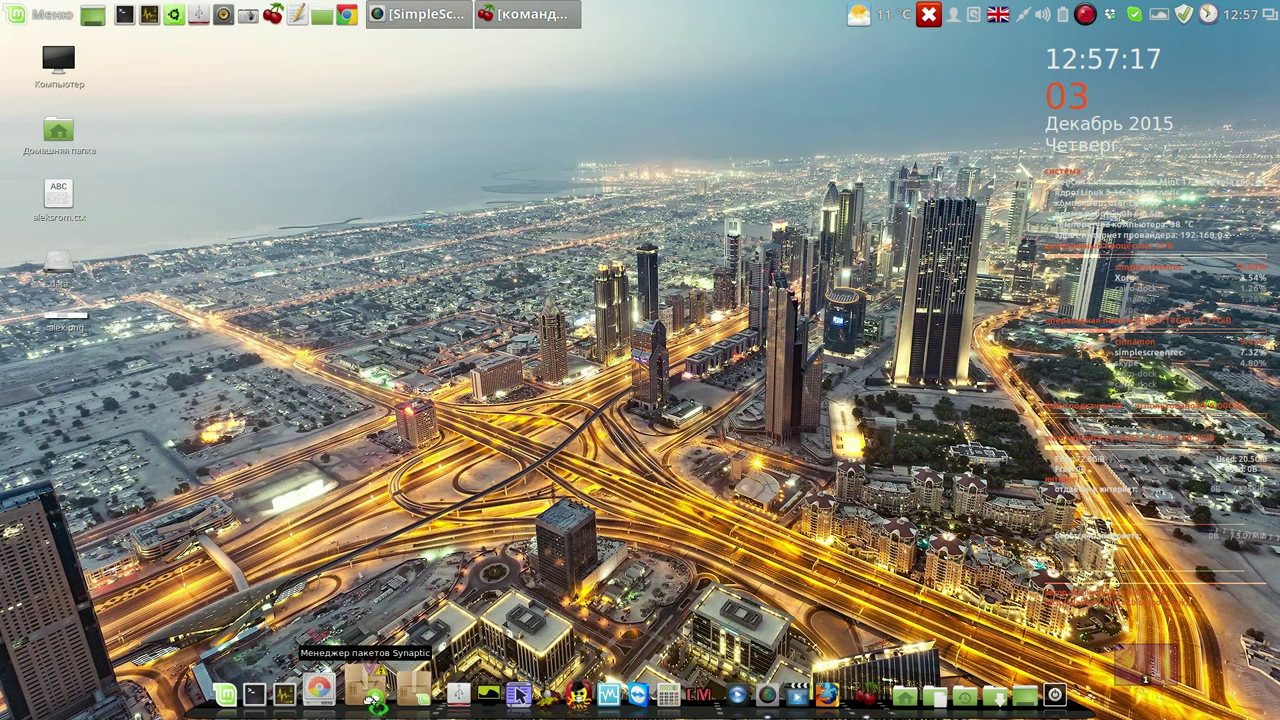
left_click_drag(352, 701, 345, 690)
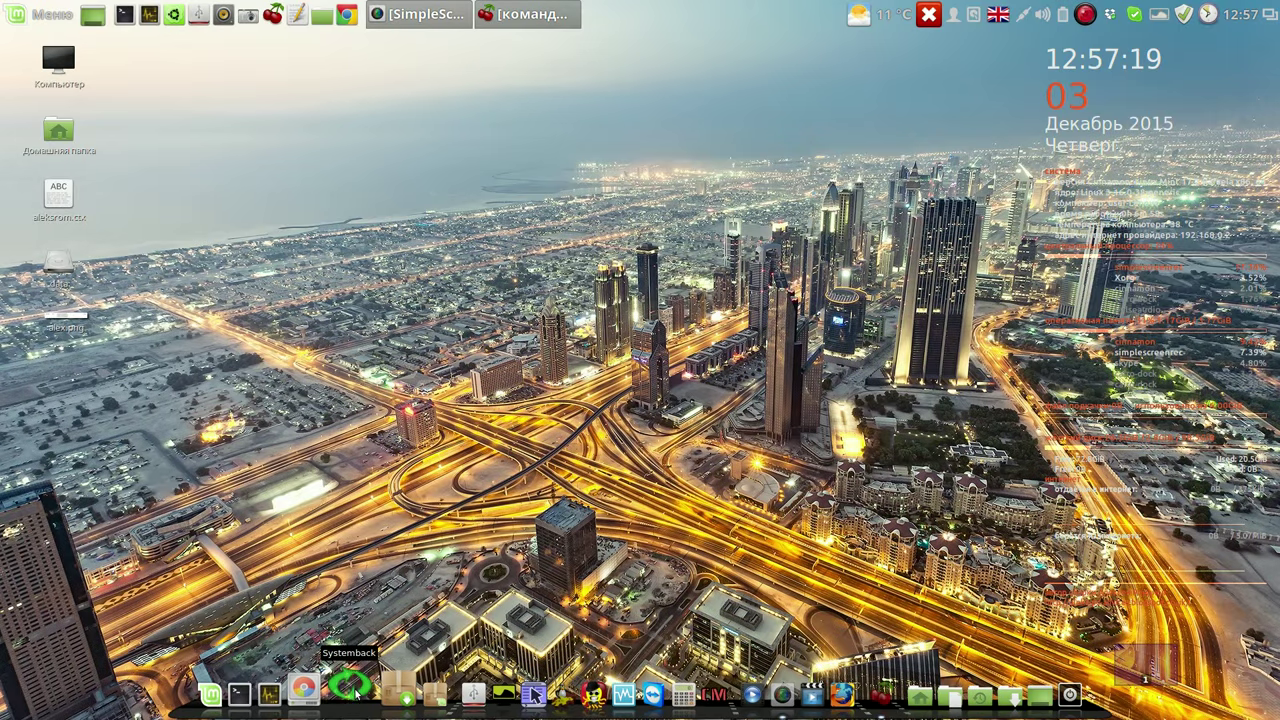
Launch Systemback from the dock and authenticate with the administrator password
left_click(342, 688)
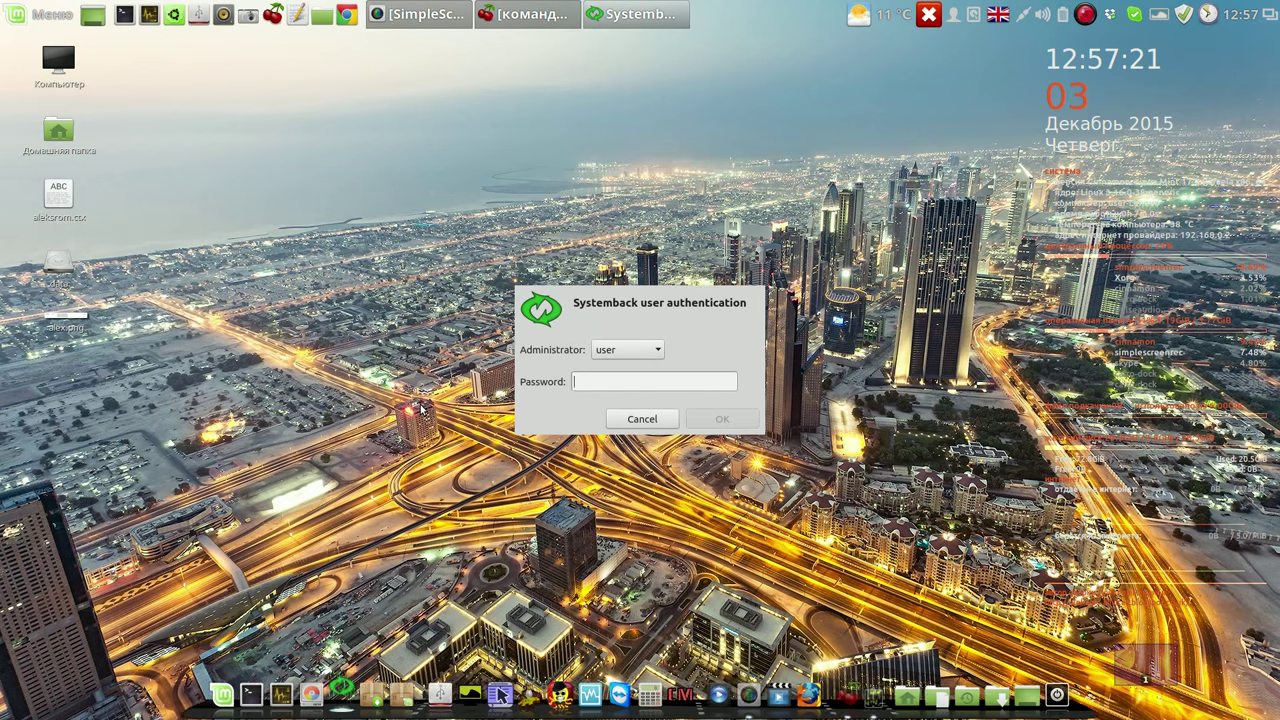
type("••")
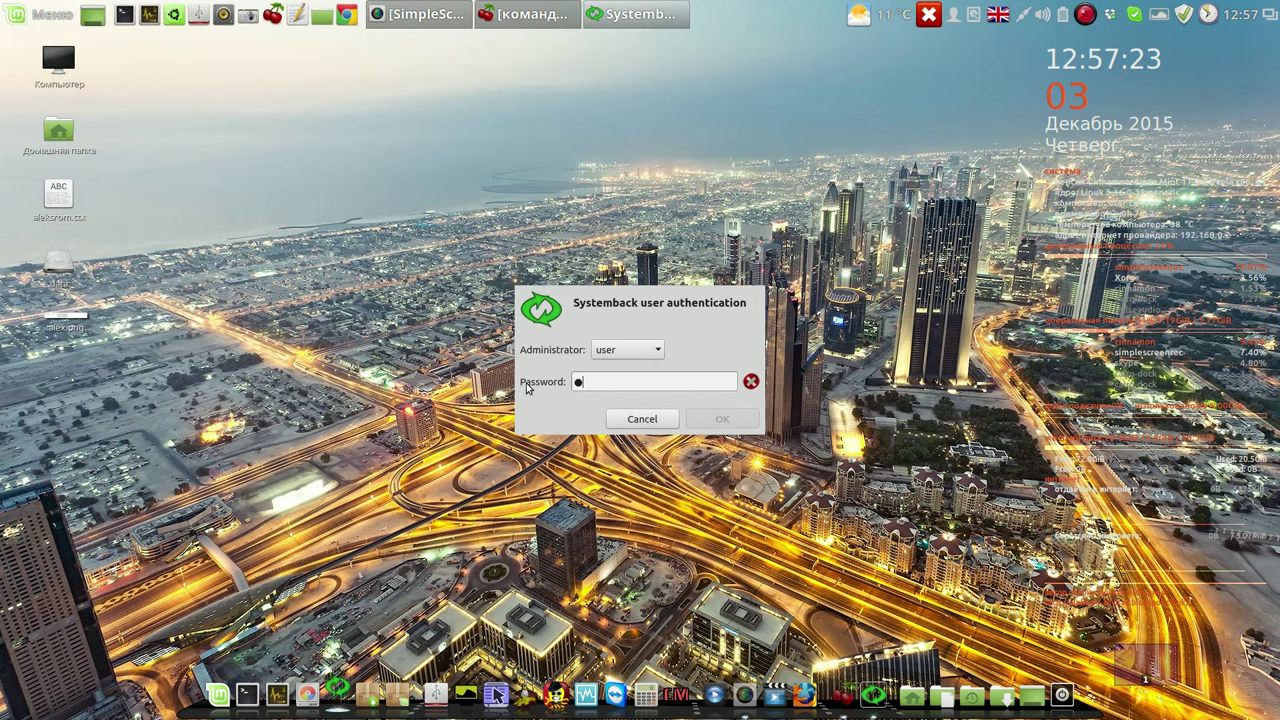
type("••••")
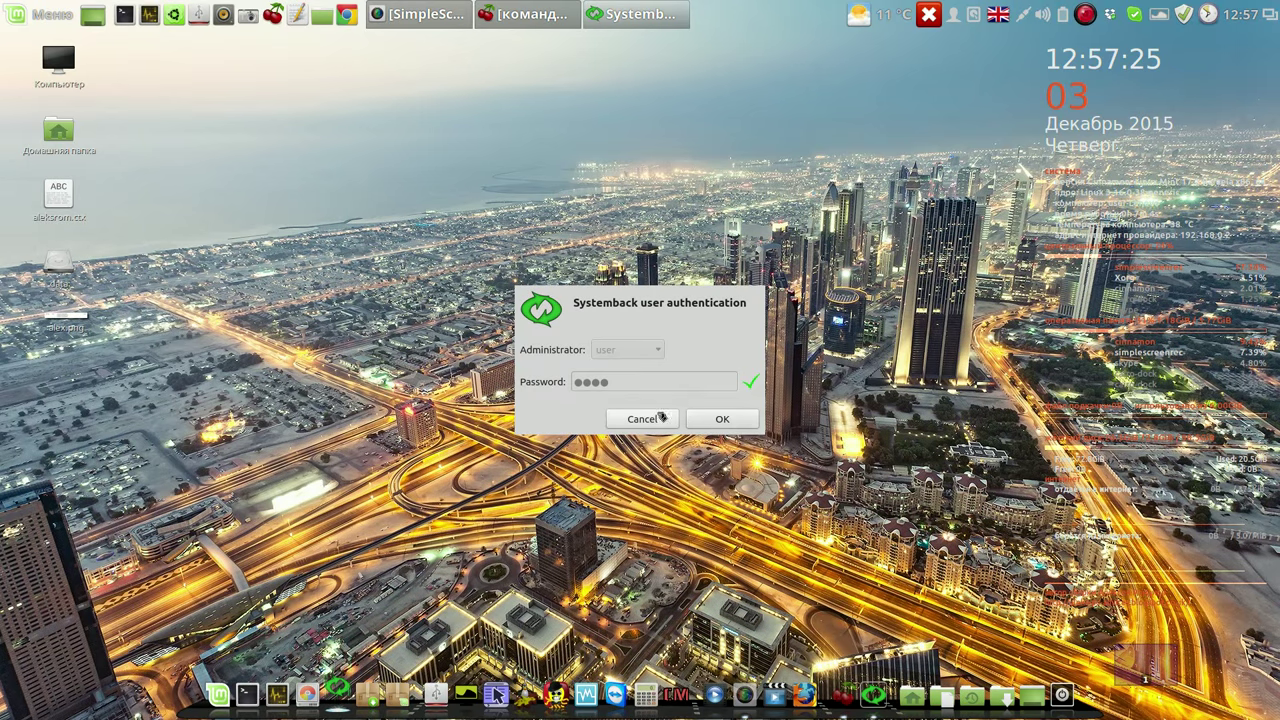
left_click(716, 418)
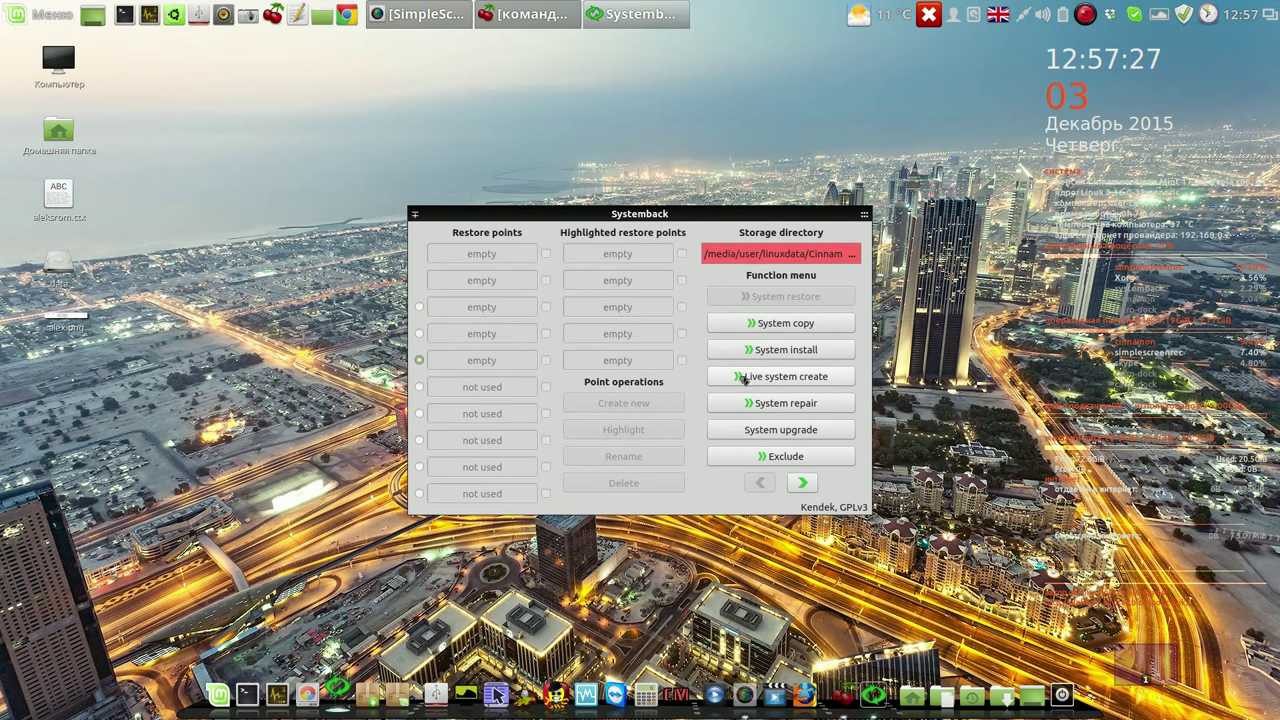
Open the live system creation page and delete the systemback_live_2015-12-03 and systemback_live_2015-12-01 images
left_click(789, 383)
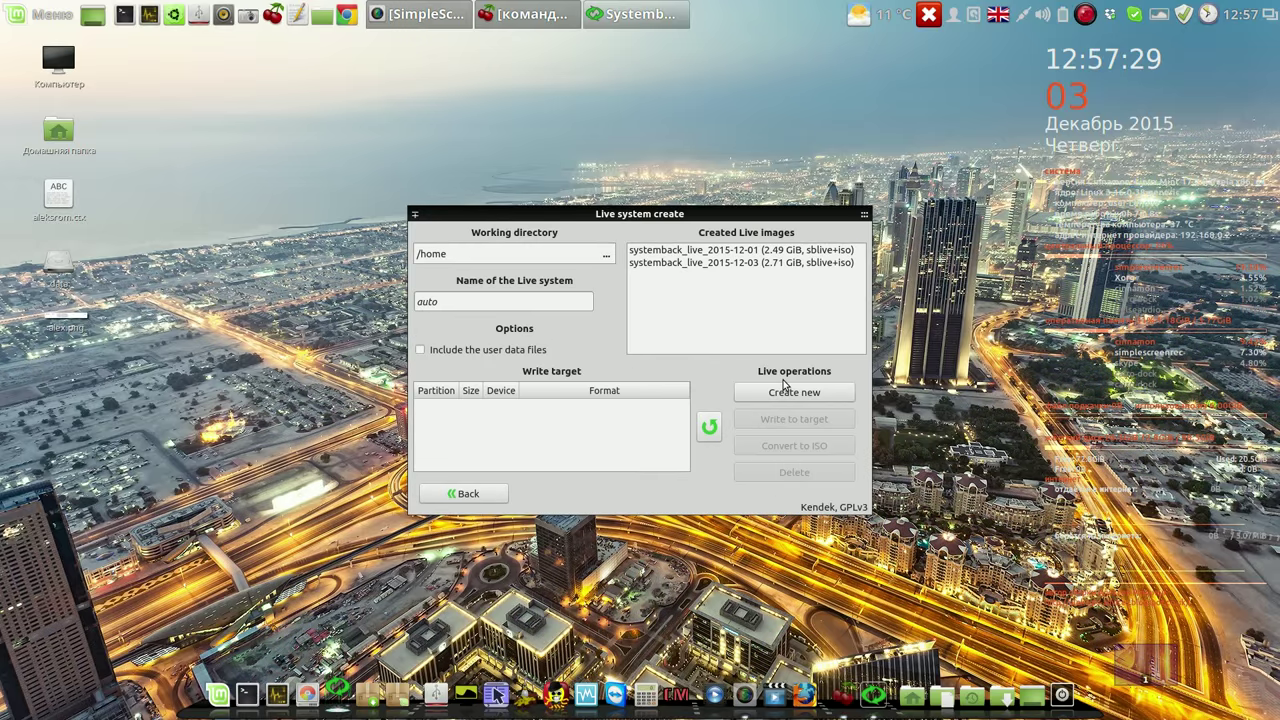
left_click(796, 263)
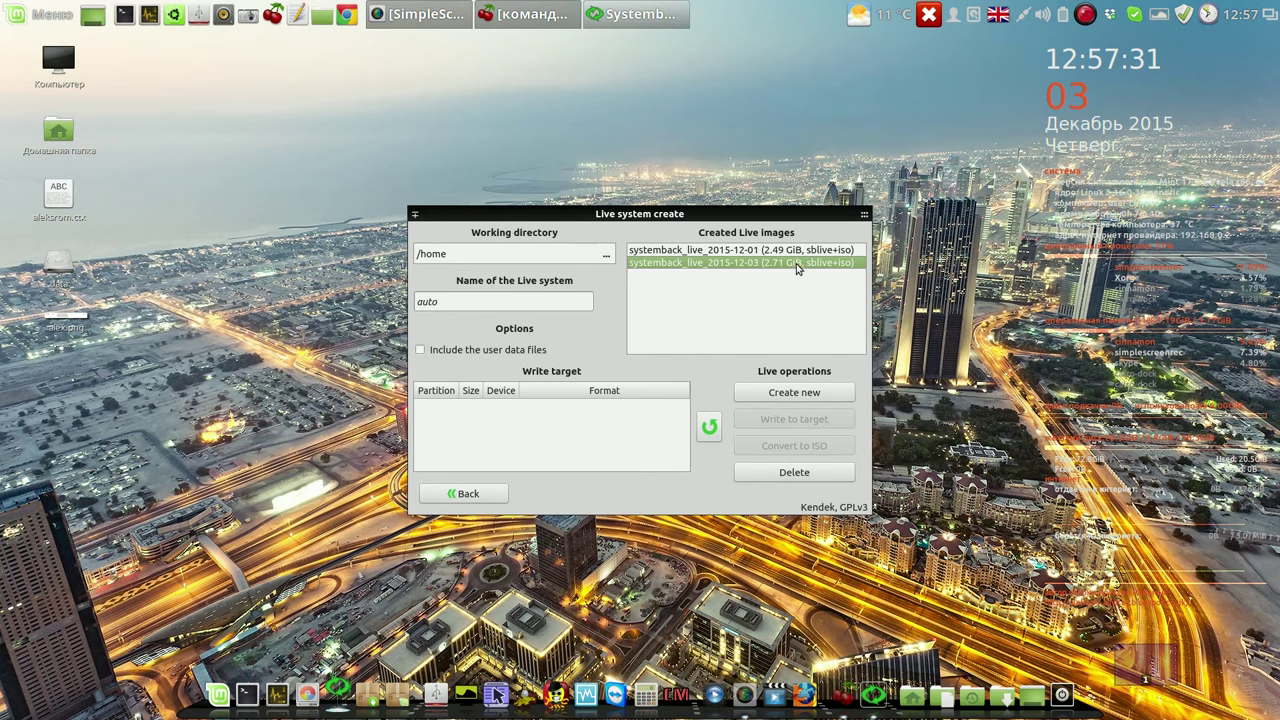
left_click(795, 474)
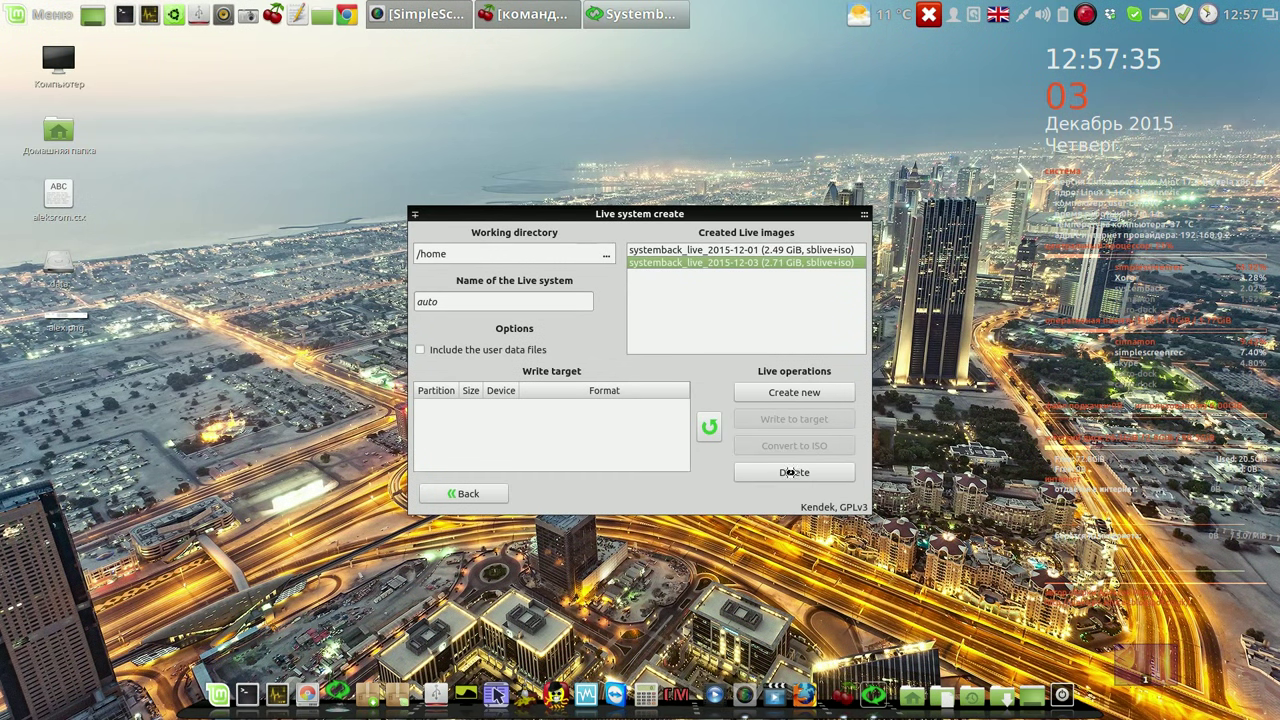
left_click(771, 250)
left_click(800, 474)
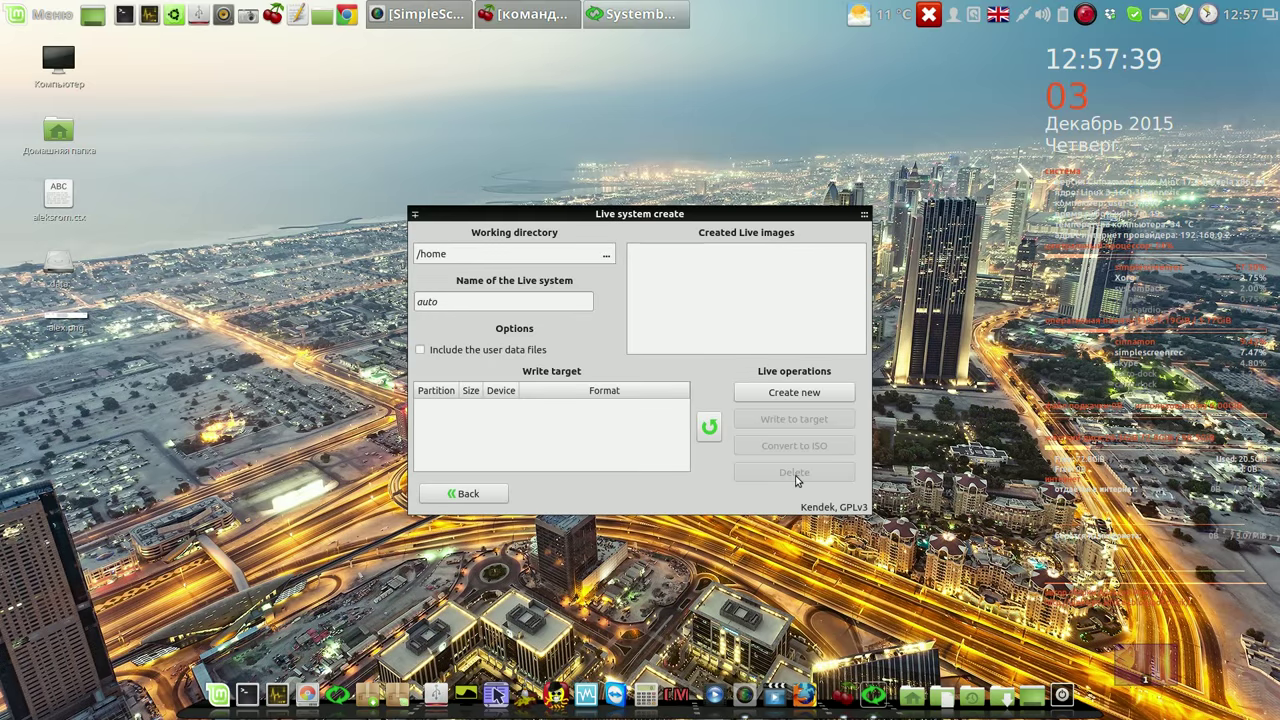
Create a new live system with the auto name in /home and move the progress window out of the way
left_click(804, 393)
left_click_drag(700, 318, 1005, 110)
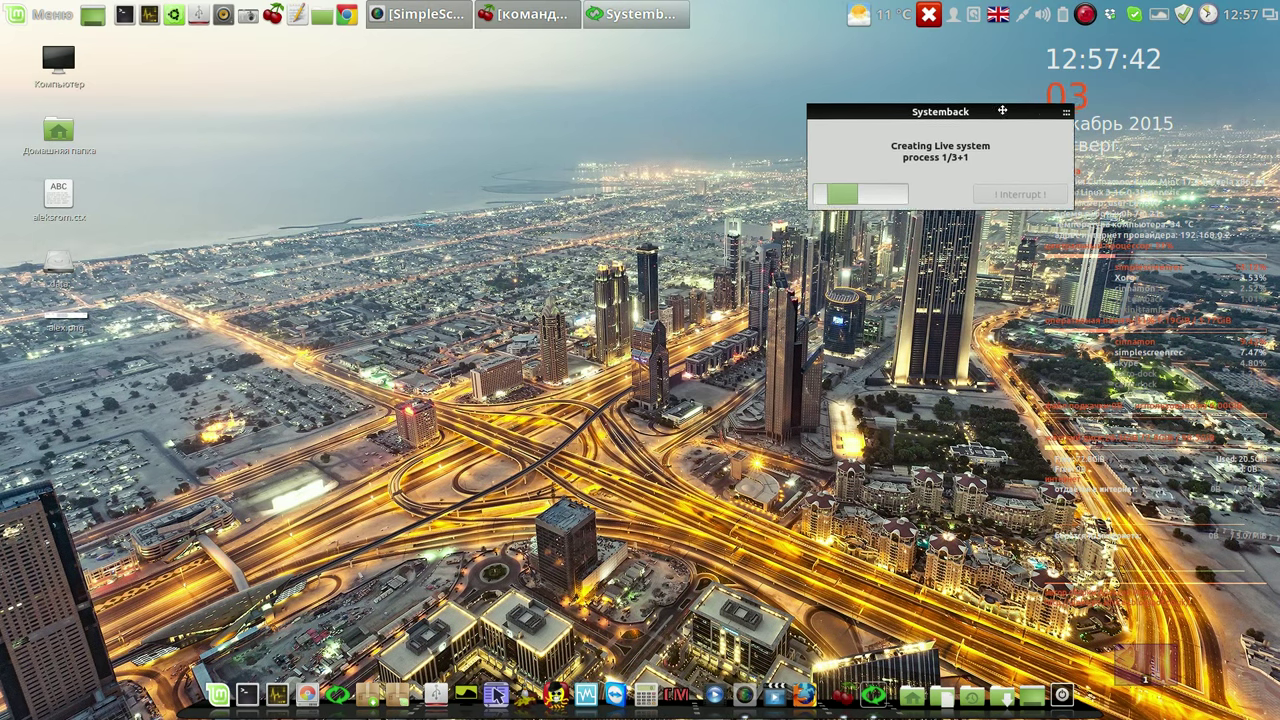
left_click(1090, 15)
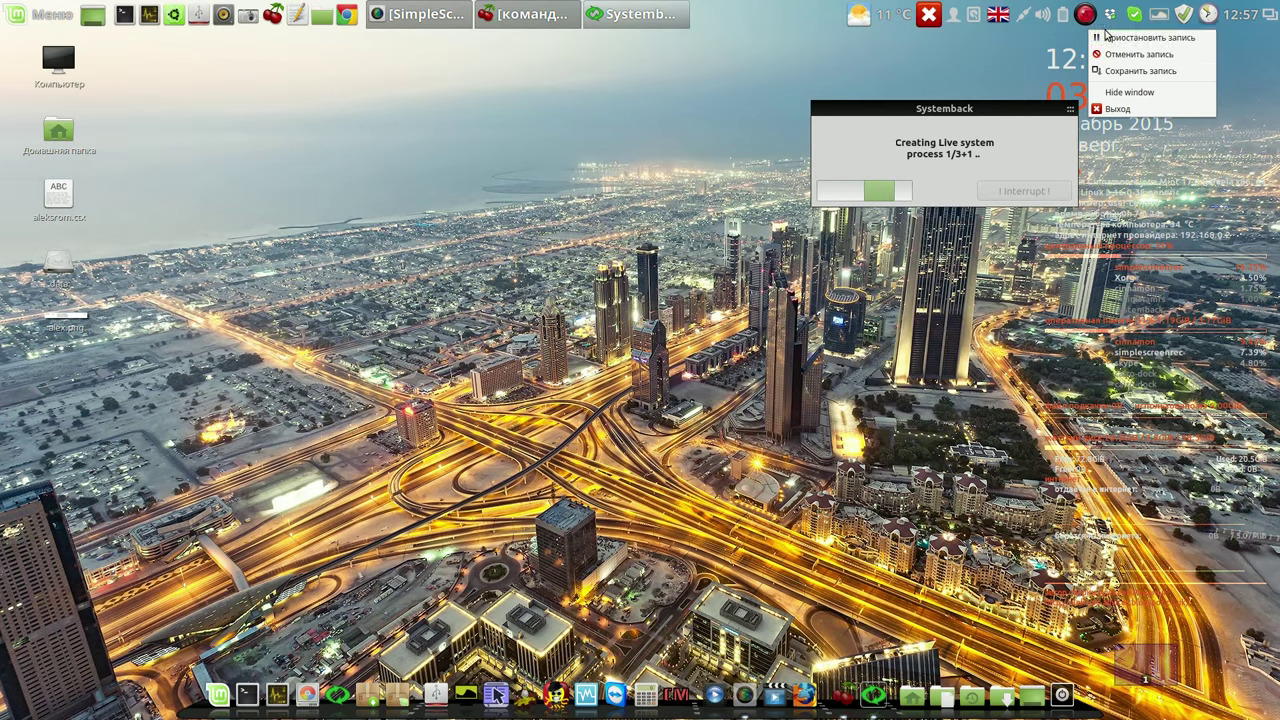
left_click(1140, 37)
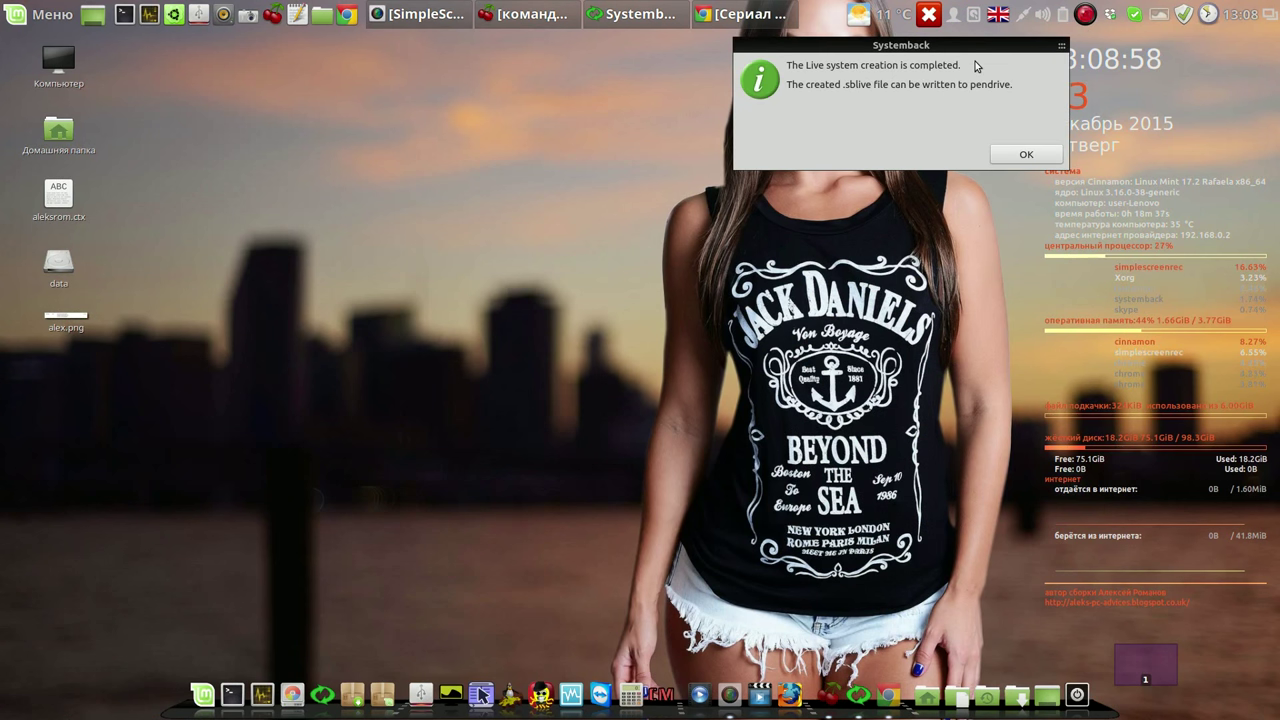
Acknowledge the live system creation, select the new systemback_live_2015-12-03 image in the list, and close Systemback
left_click(1022, 157)
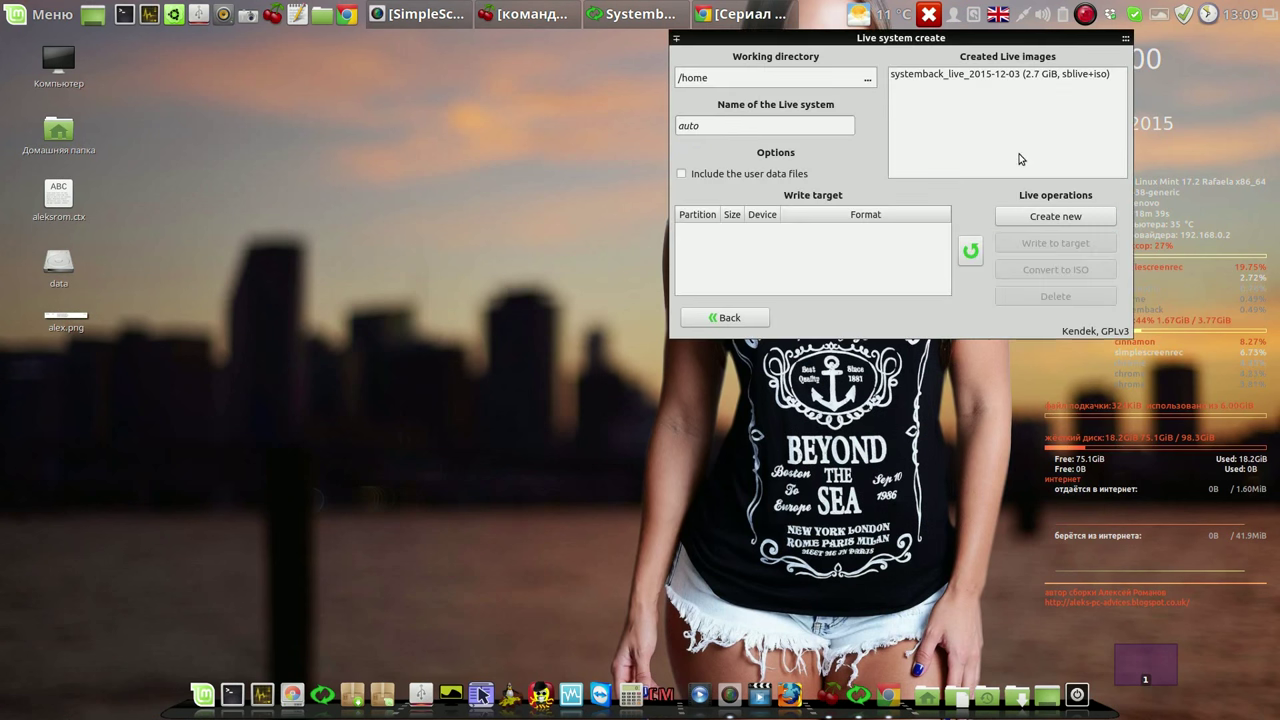
left_click(1027, 79)
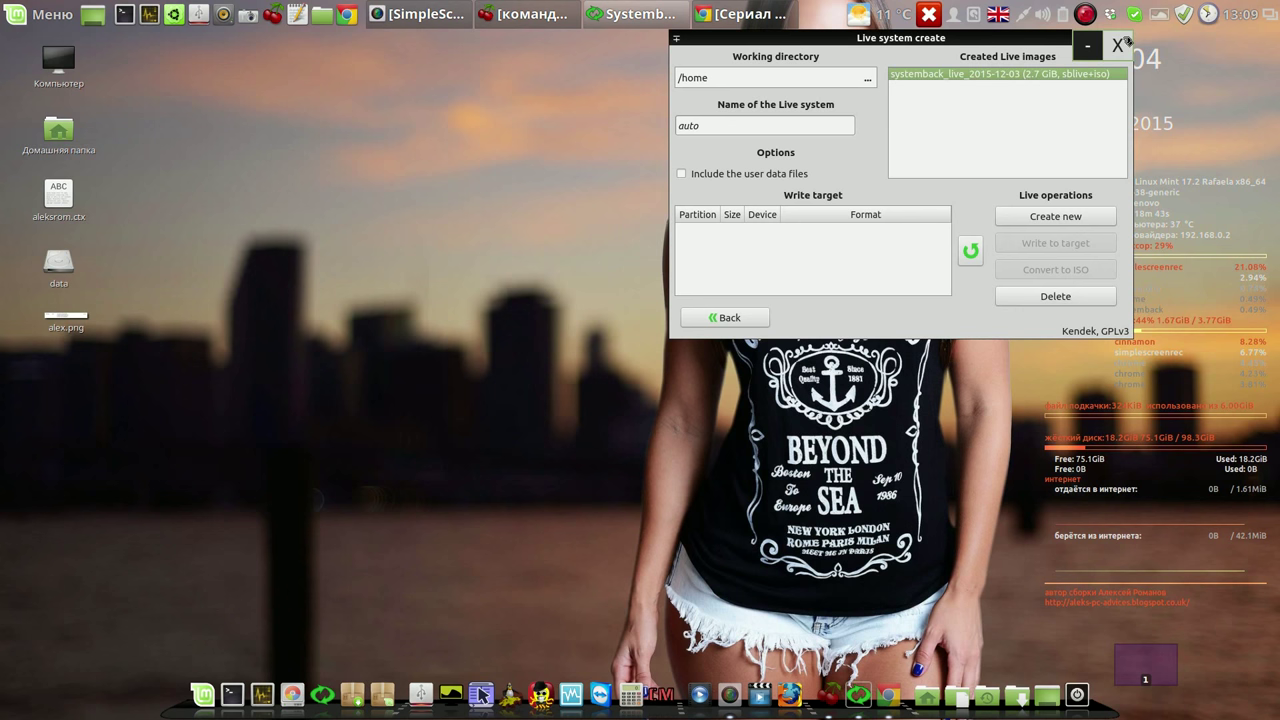
left_click(1118, 45)
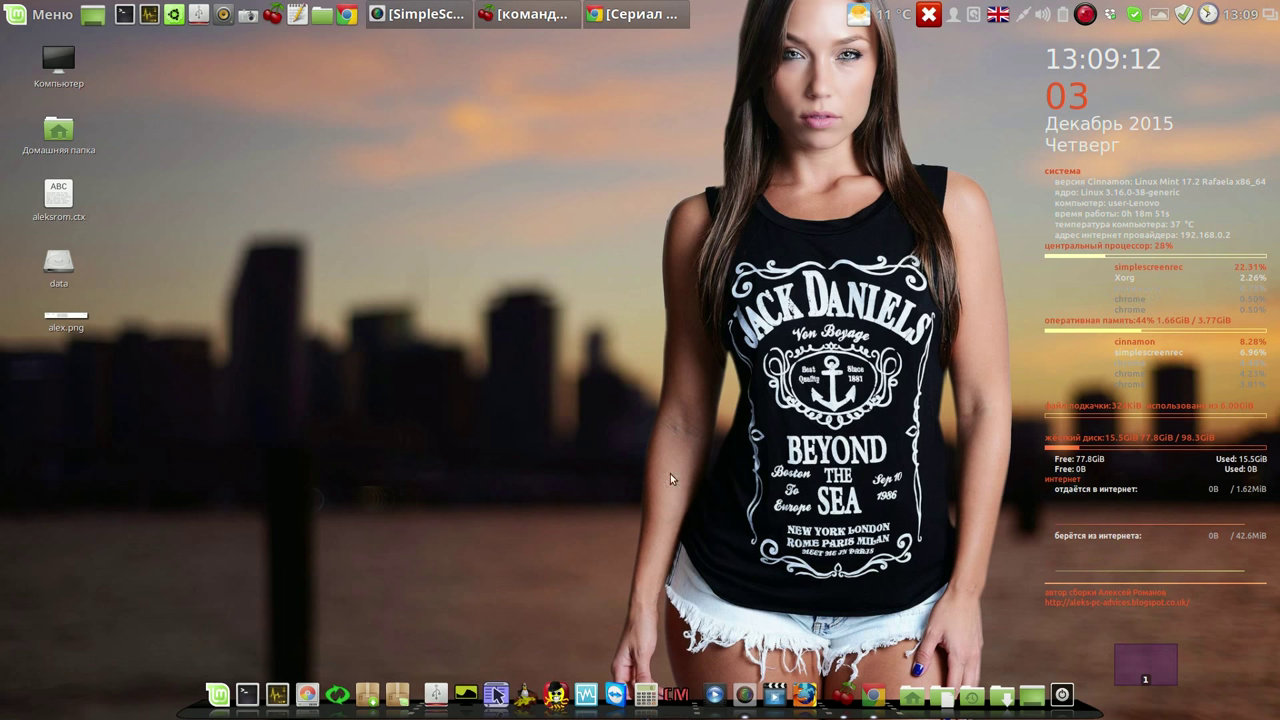
Open Oracle VM VirtualBox and examine the optical disc image attached in the cin machine's storage settings, leaving without changes
left_click(586, 684)
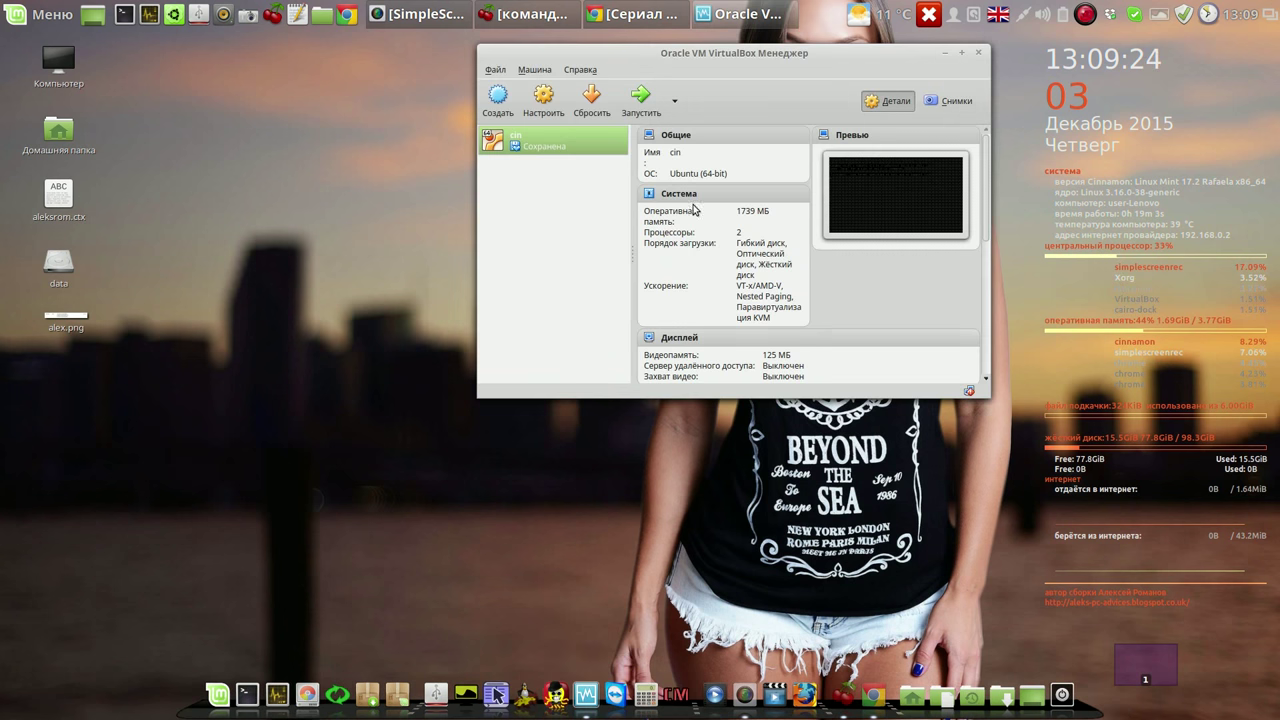
left_click(543, 97)
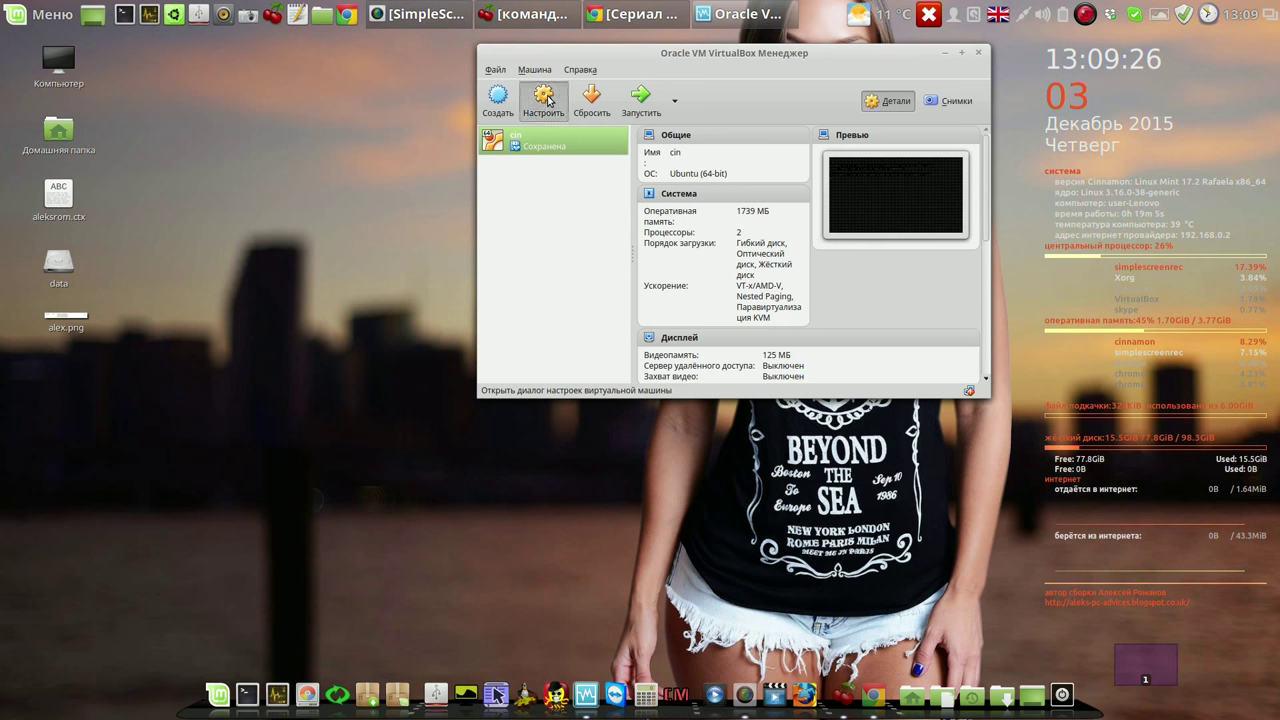
left_click(495, 148)
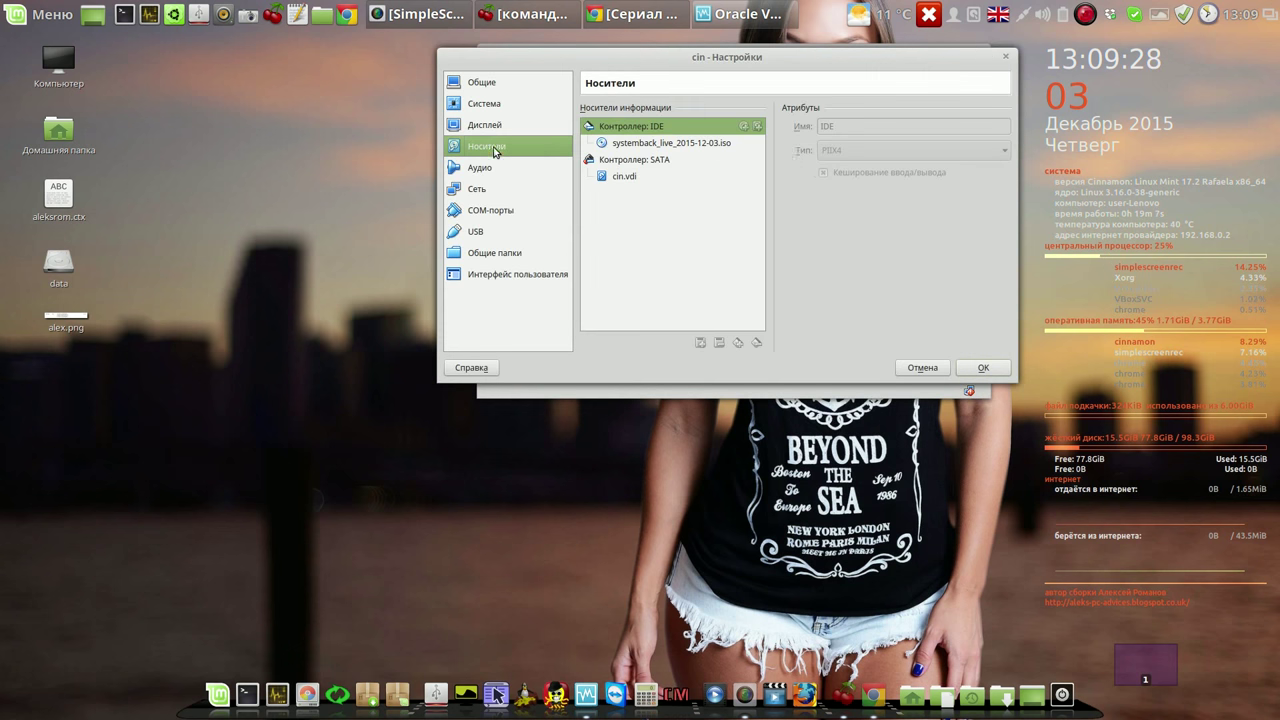
left_click(682, 143)
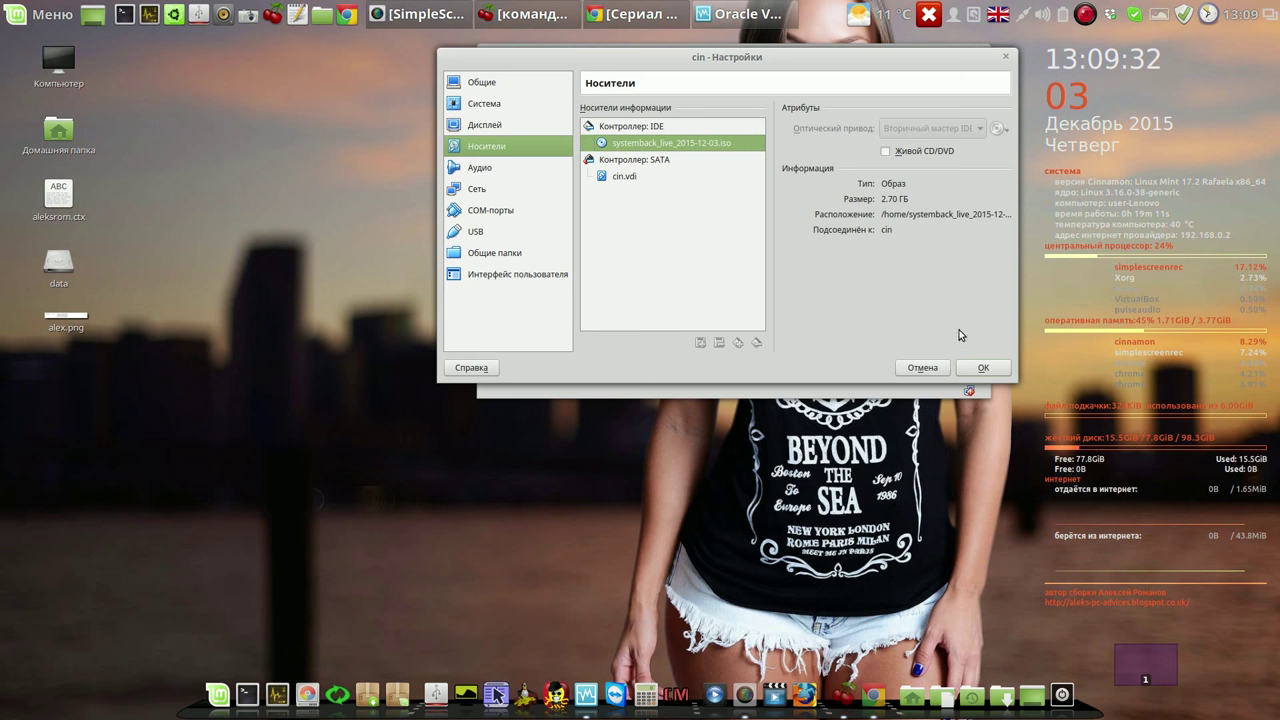
left_click(940, 370)
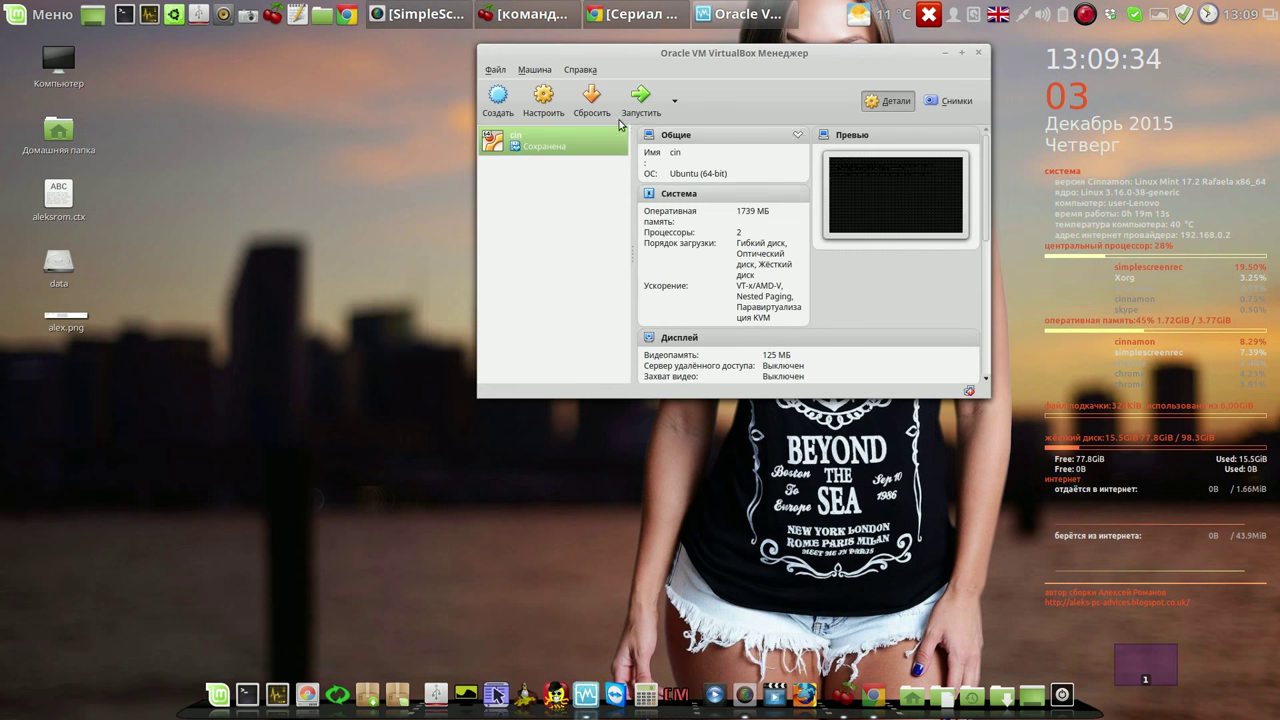
Discard the cin machine's saved state and attach systemback_live_2015-12-03.iso from /home to its IDE optical drive
left_click(592, 102)
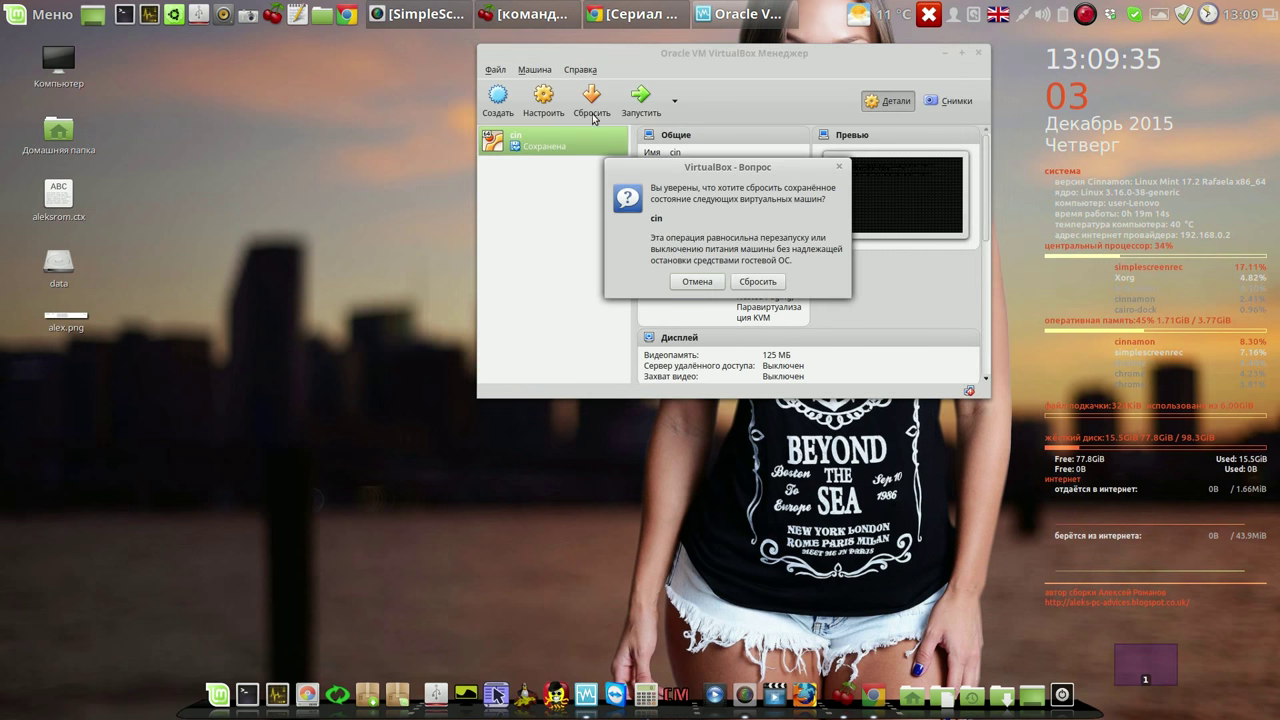
left_click(755, 281)
left_click(543, 100)
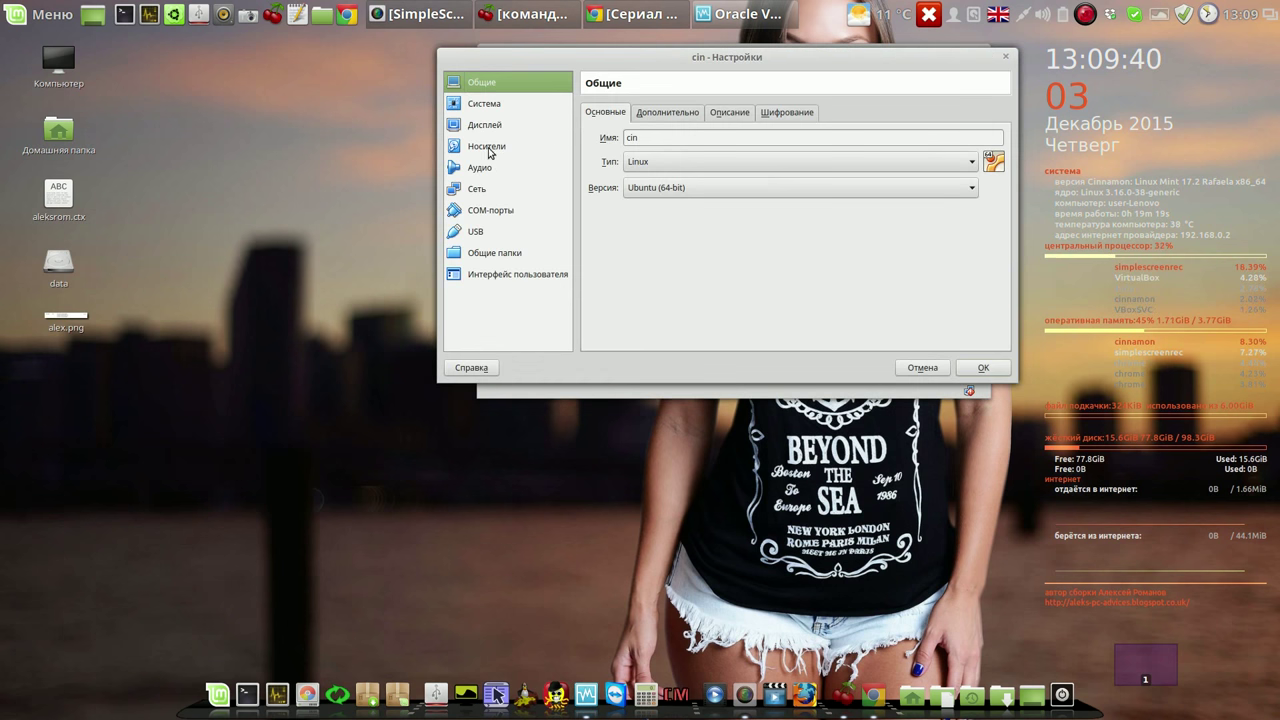
left_click(488, 149)
left_click(716, 145)
left_click(997, 130)
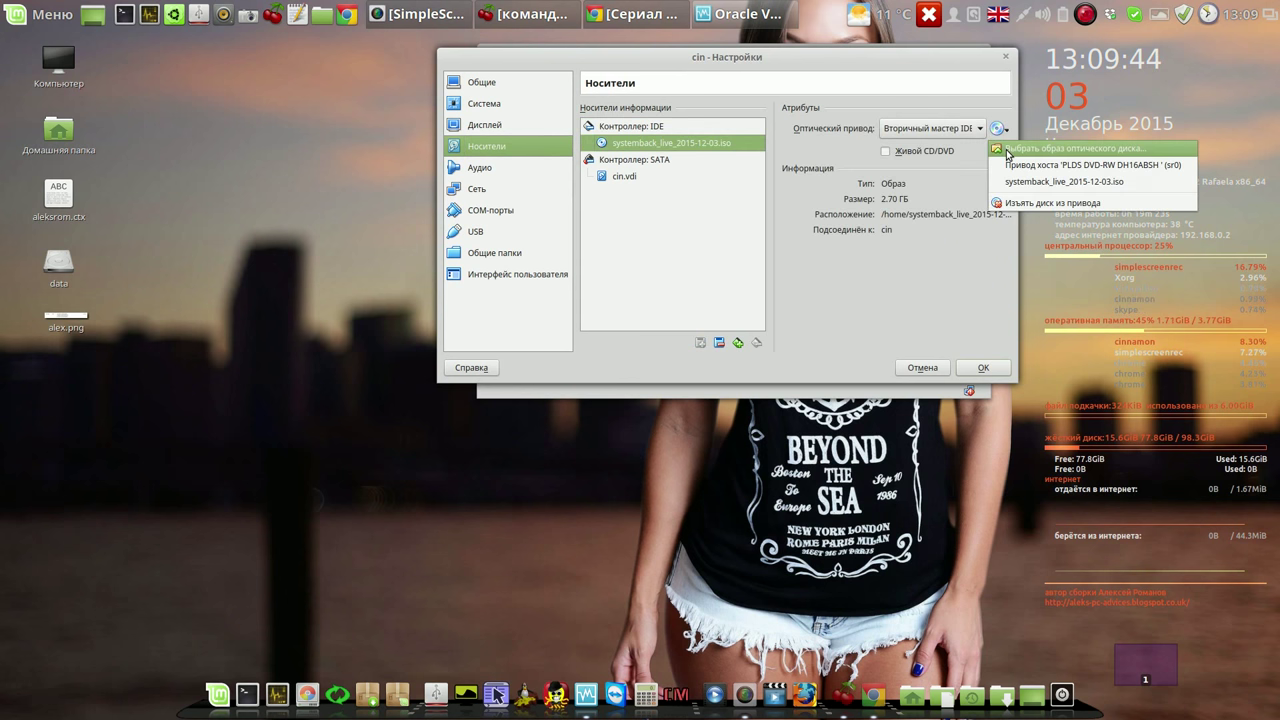
left_click(1005, 147)
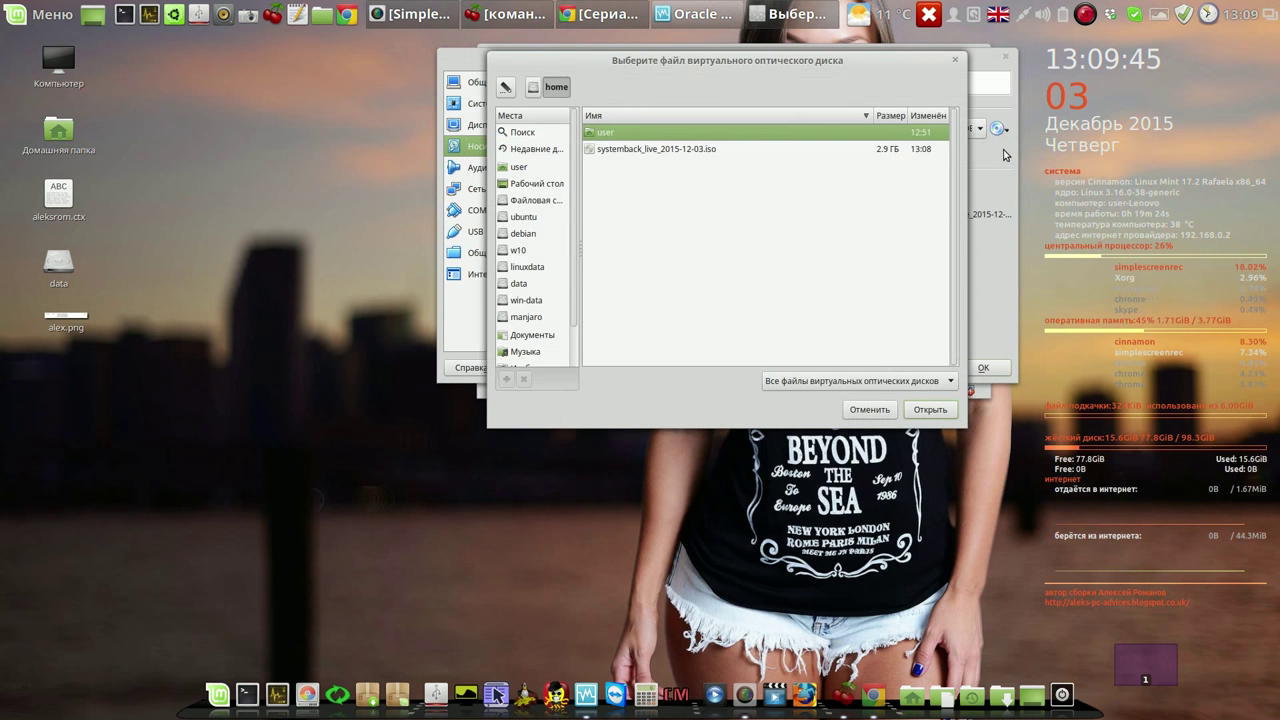
left_click(690, 151)
double_click(690, 152)
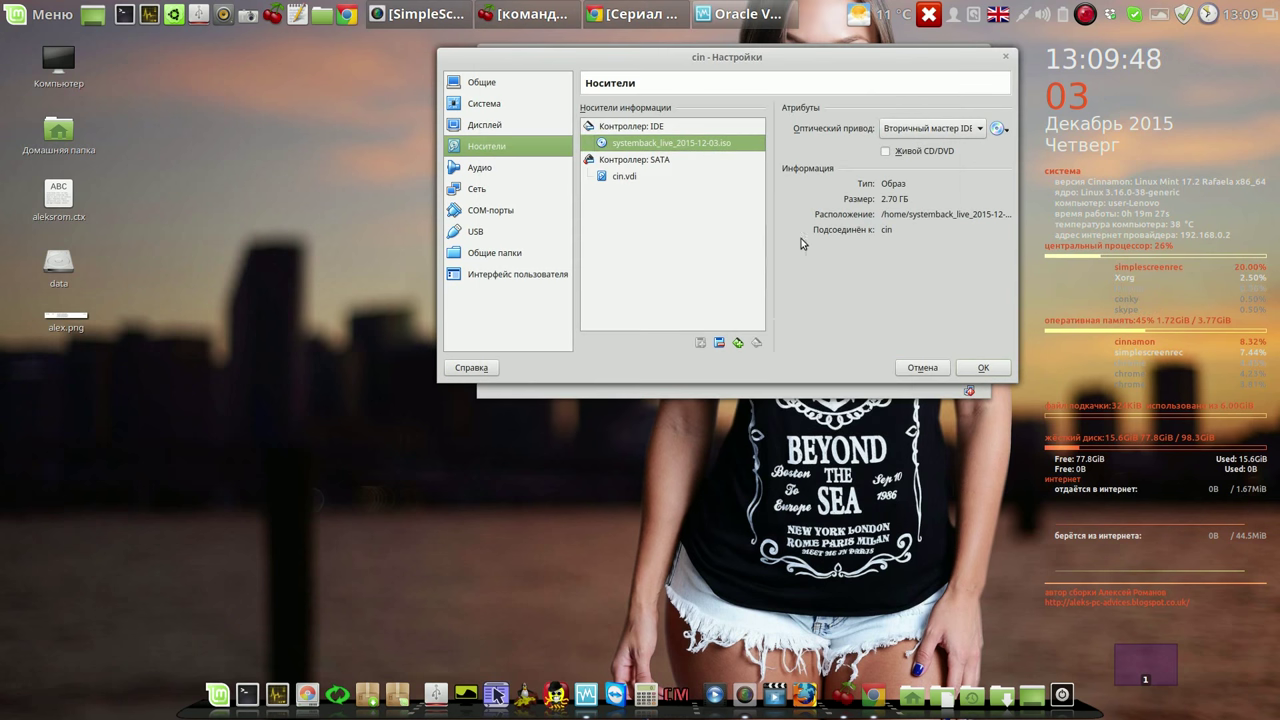
left_click(980, 368)
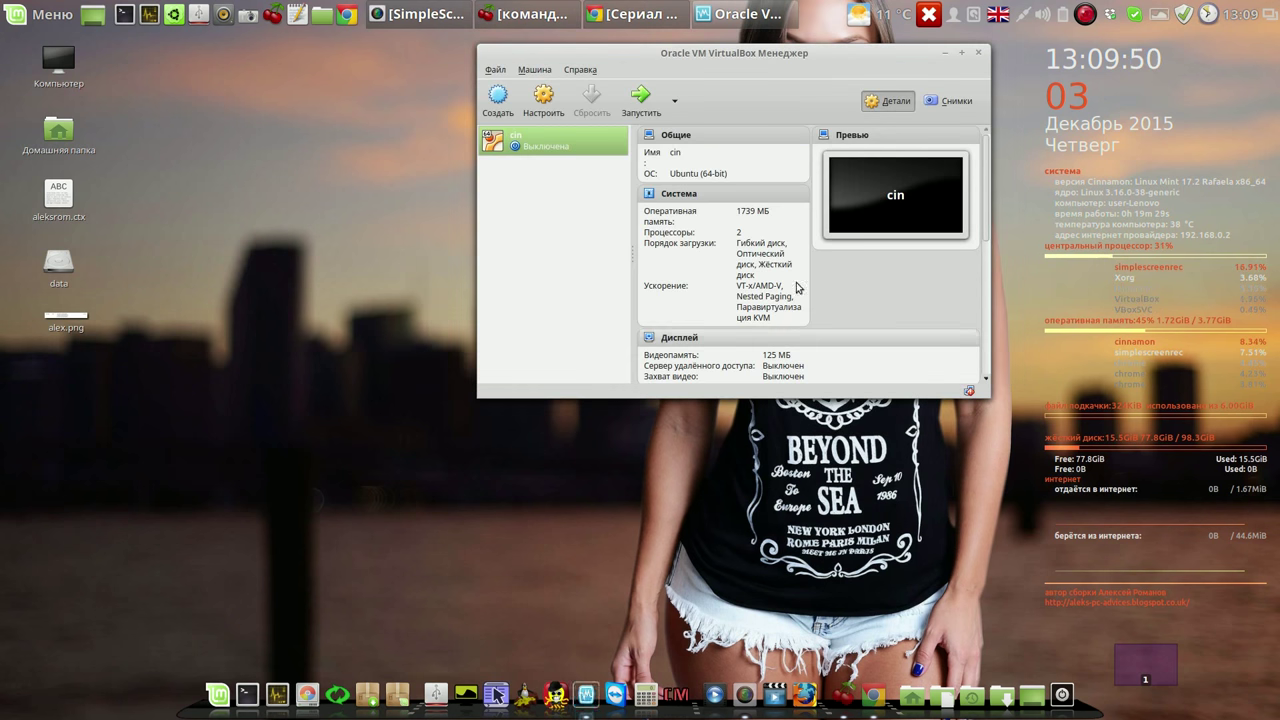
Start the cin virtual machine, minimize the VirtualBox manager, and reposition the running machine's window
left_click(641, 97)
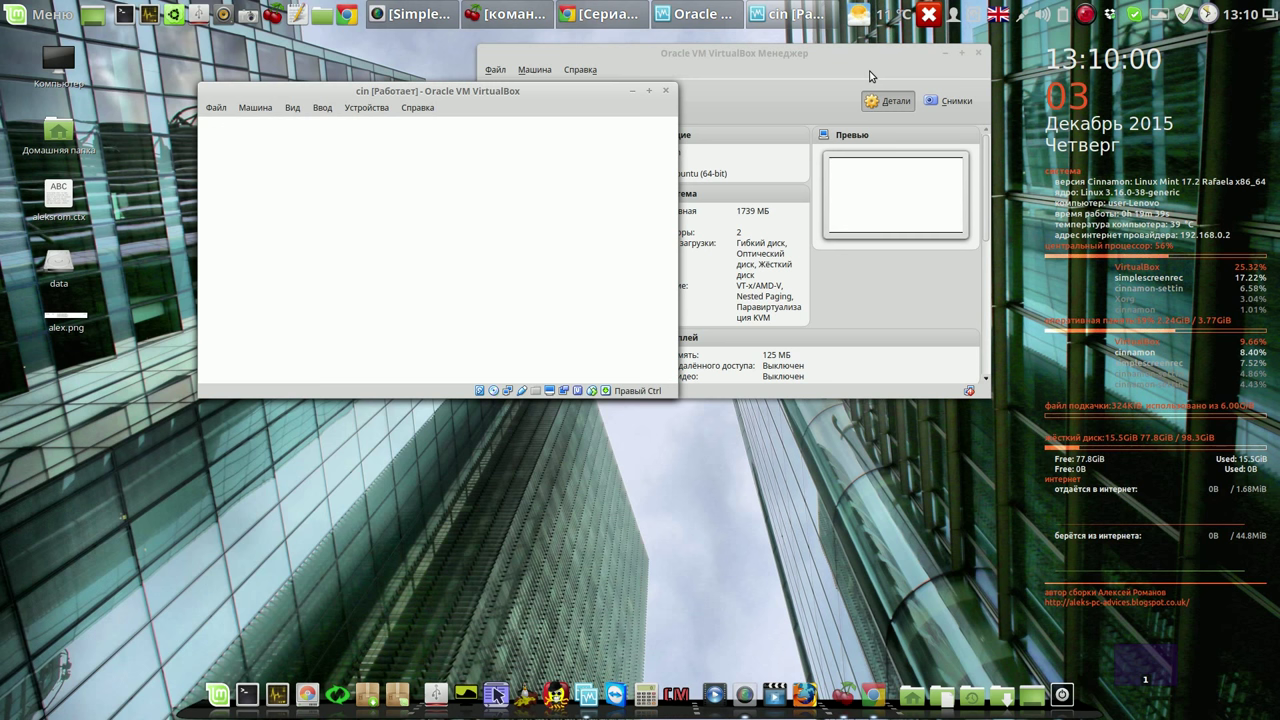
left_click(944, 53)
left_click_drag(549, 96, 844, 64)
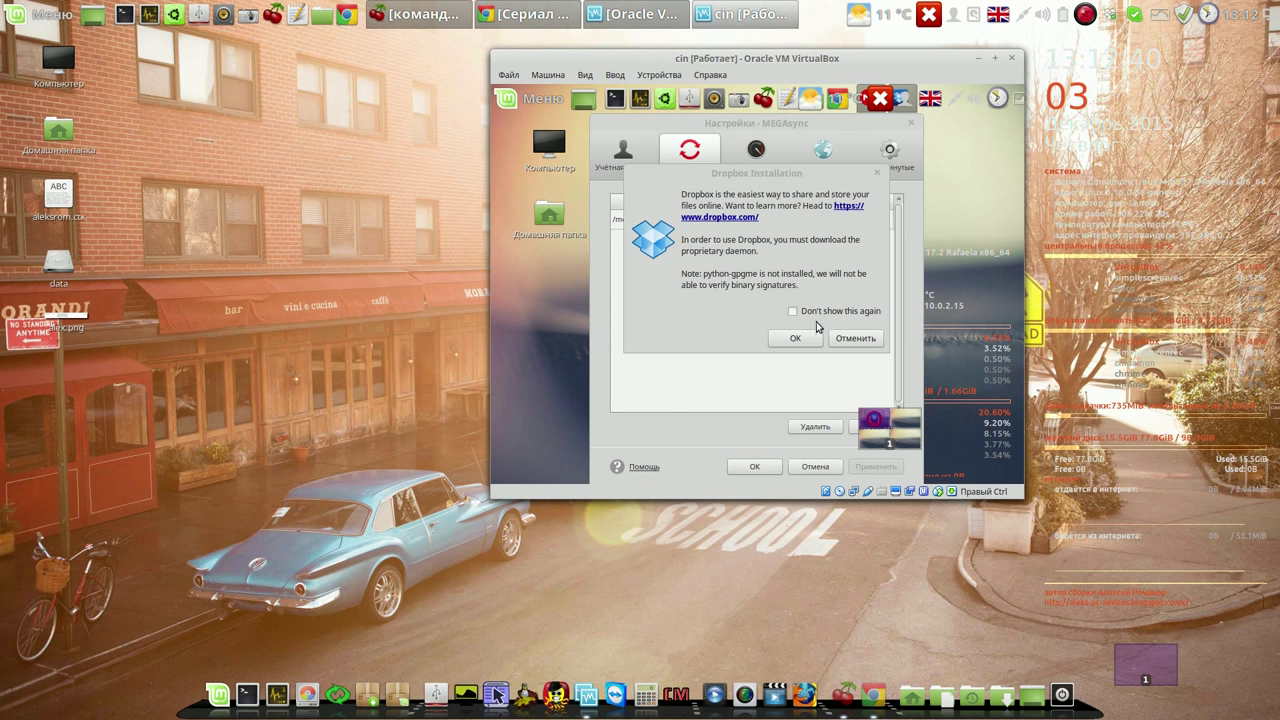
Dismiss the Dropbox installation prompt and MEGAsync settings in the guest system, and move and enlarge the cin machine's window
left_click(846, 338)
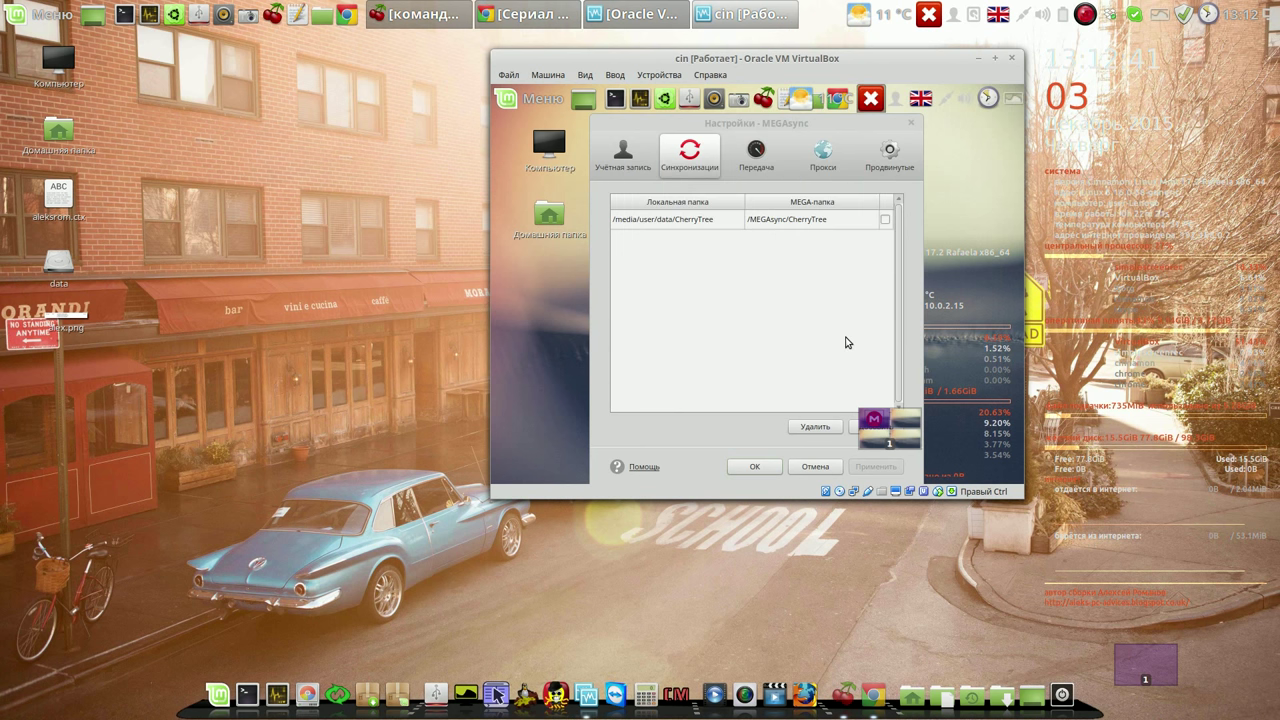
left_click(911, 125)
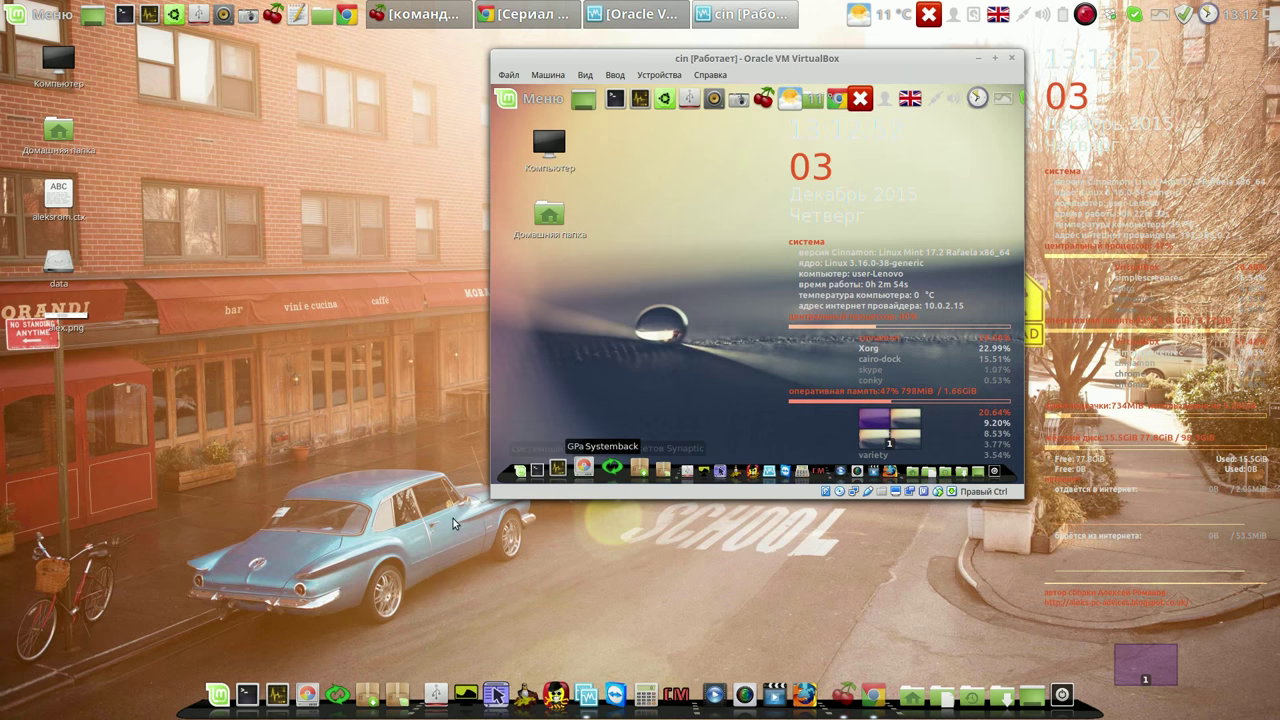
left_click_drag(781, 62, 387, 51)
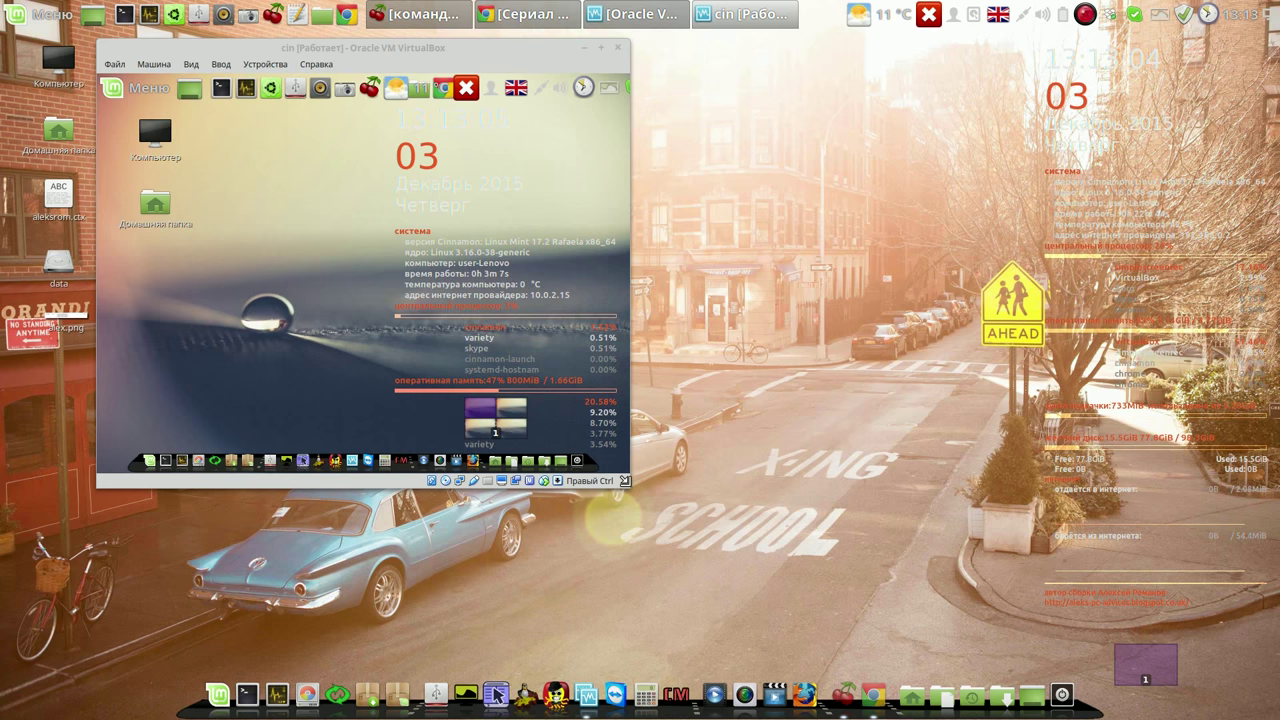
left_click_drag(625, 481, 796, 557)
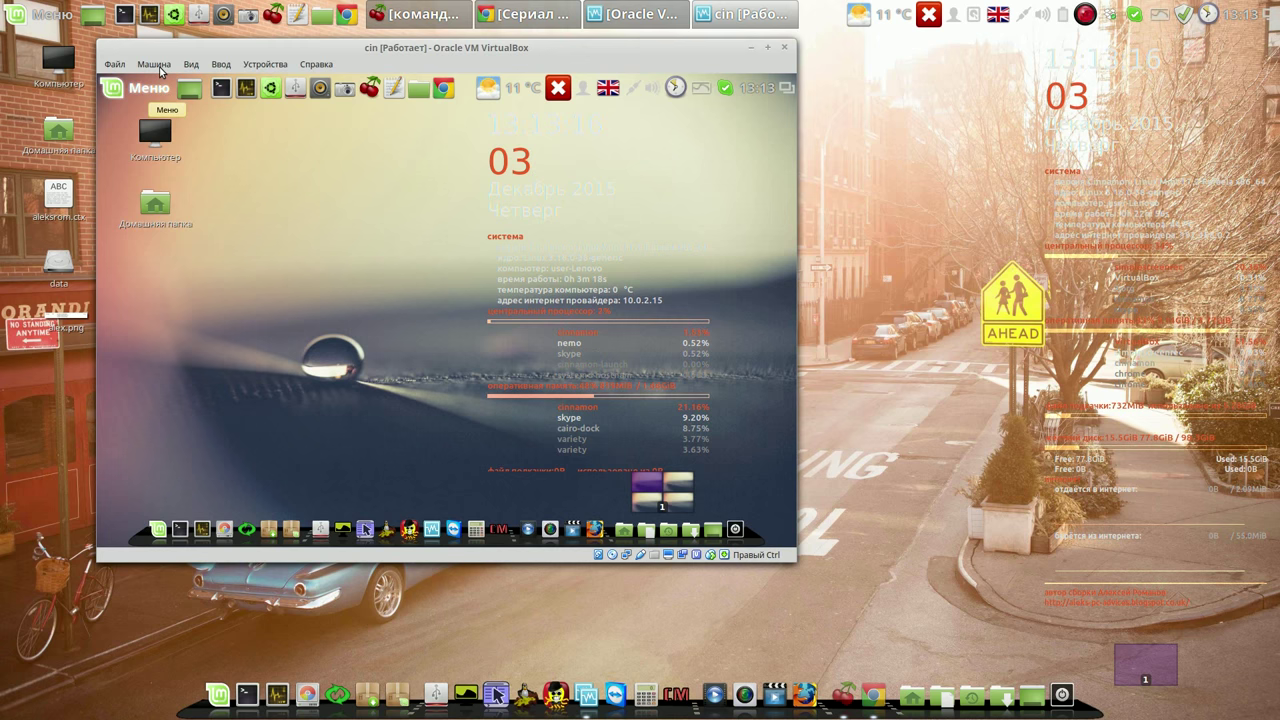
Take a snapshot of the running cin virtual machine named Снимок 1
left_click(159, 68)
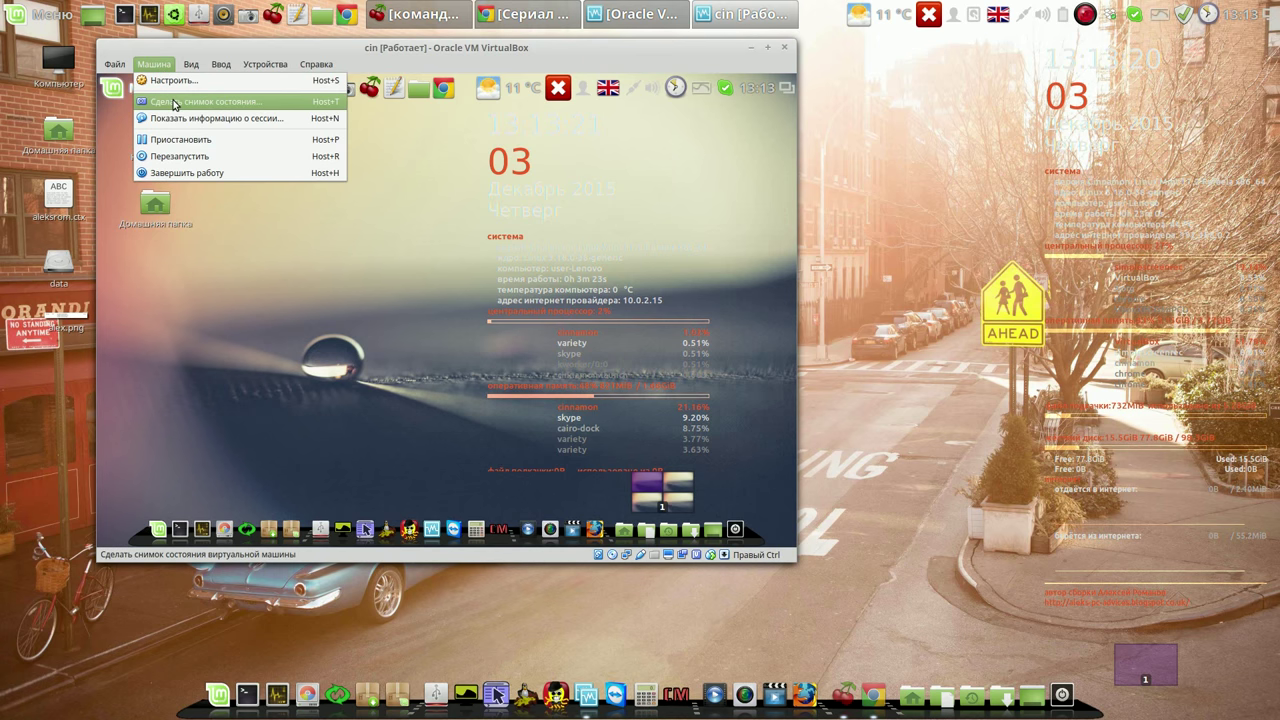
left_click(173, 104)
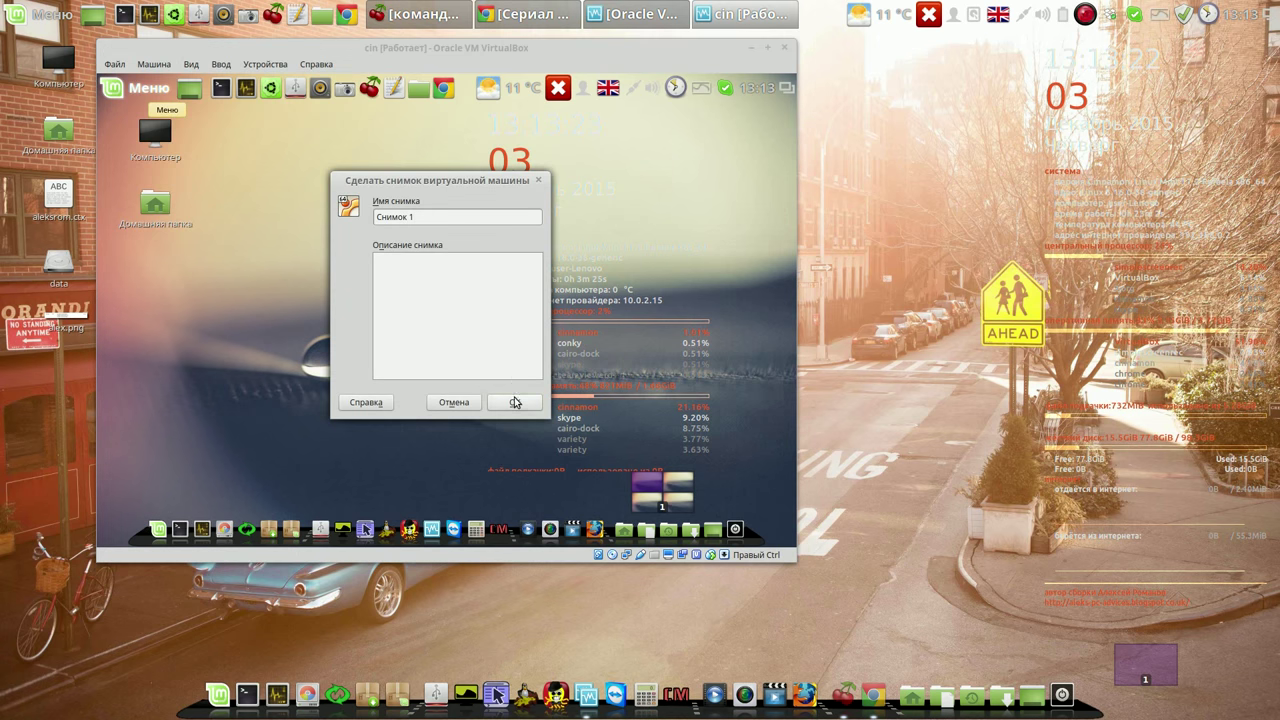
left_click(514, 399)
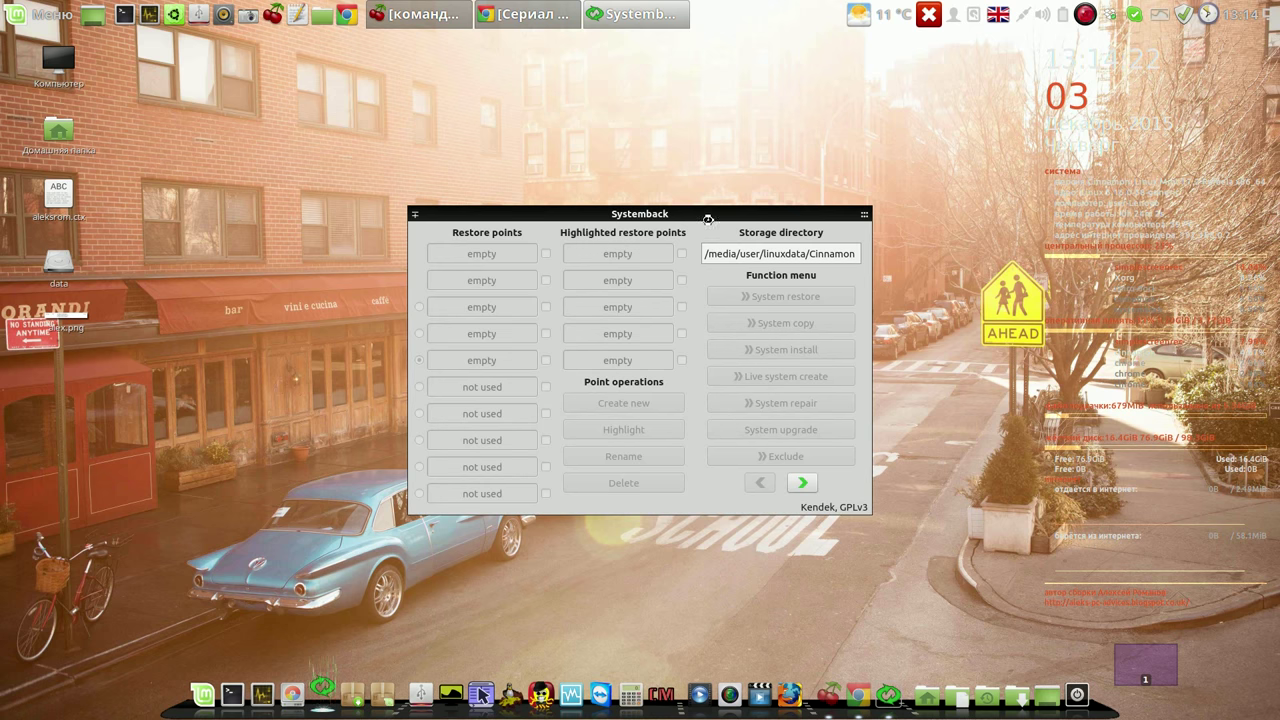
Review the function menu of Systemback on the host system and close the program
left_click_drag(713, 218, 577, 97)
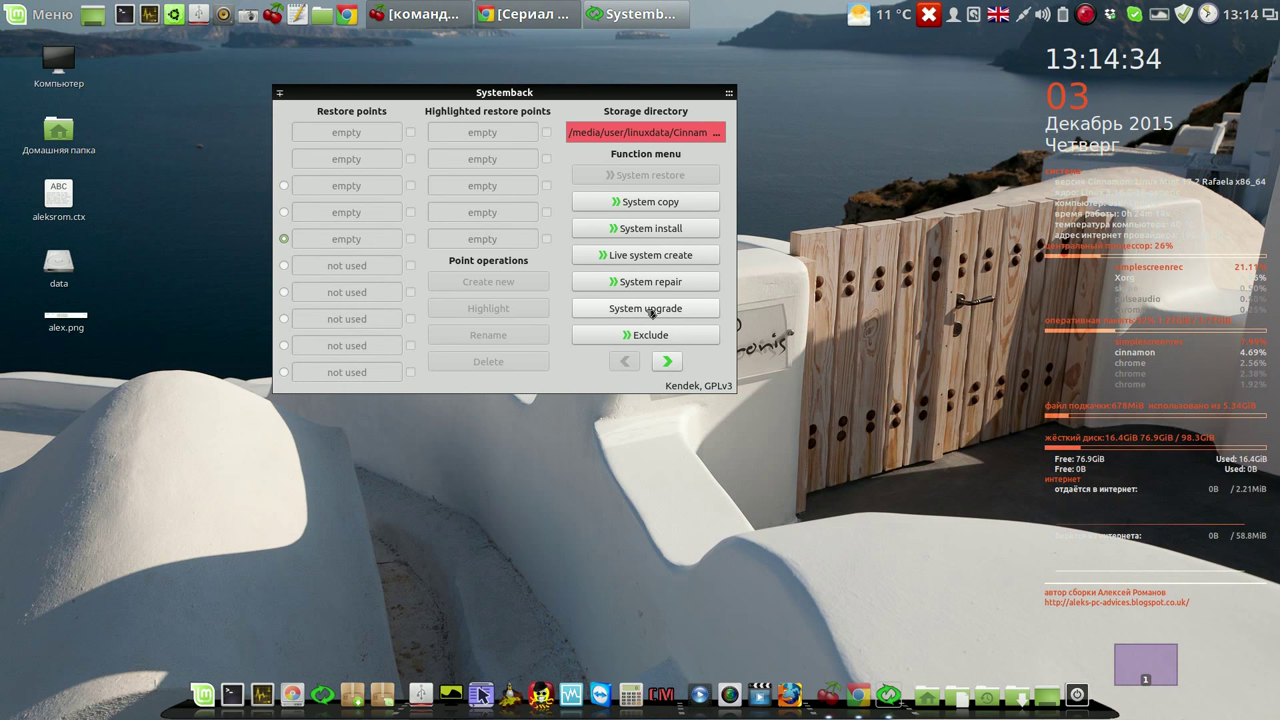
left_click(722, 99)
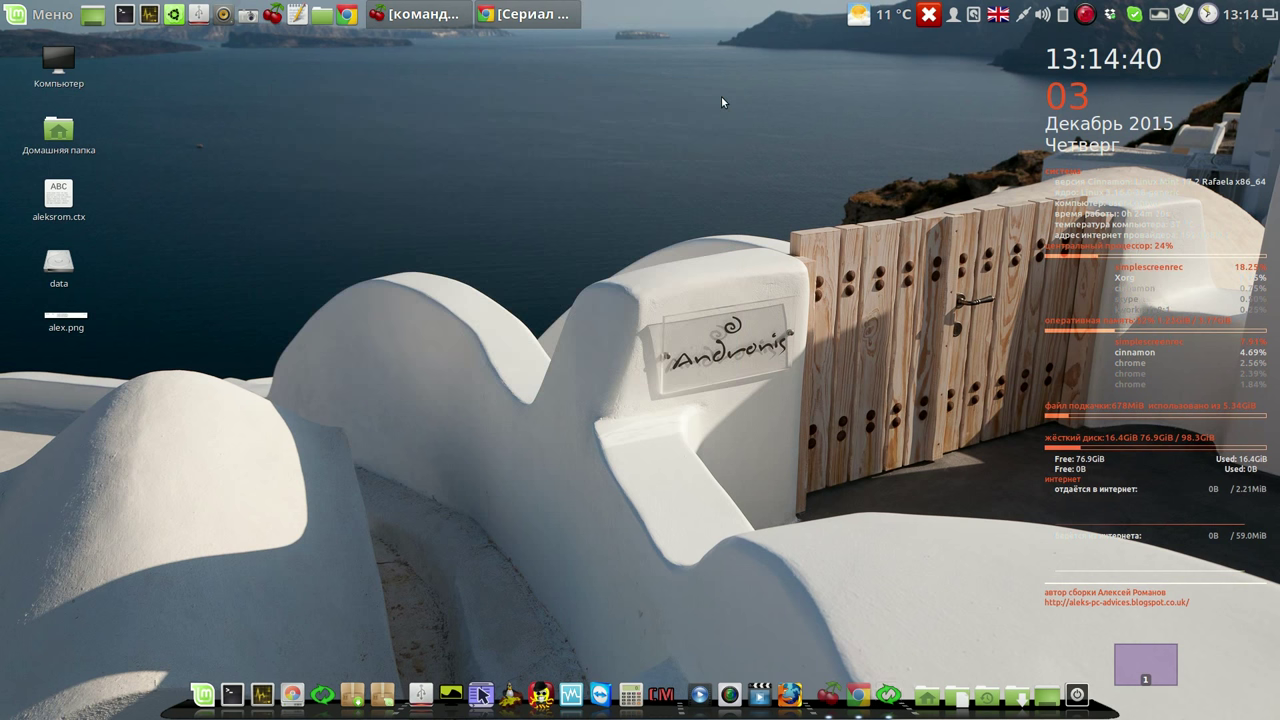
Switch to Chrome and start a regular download of casper_1.340_amd64.deb from MEGA's Linux программы folder, showing the transfer list
left_click(519, 18)
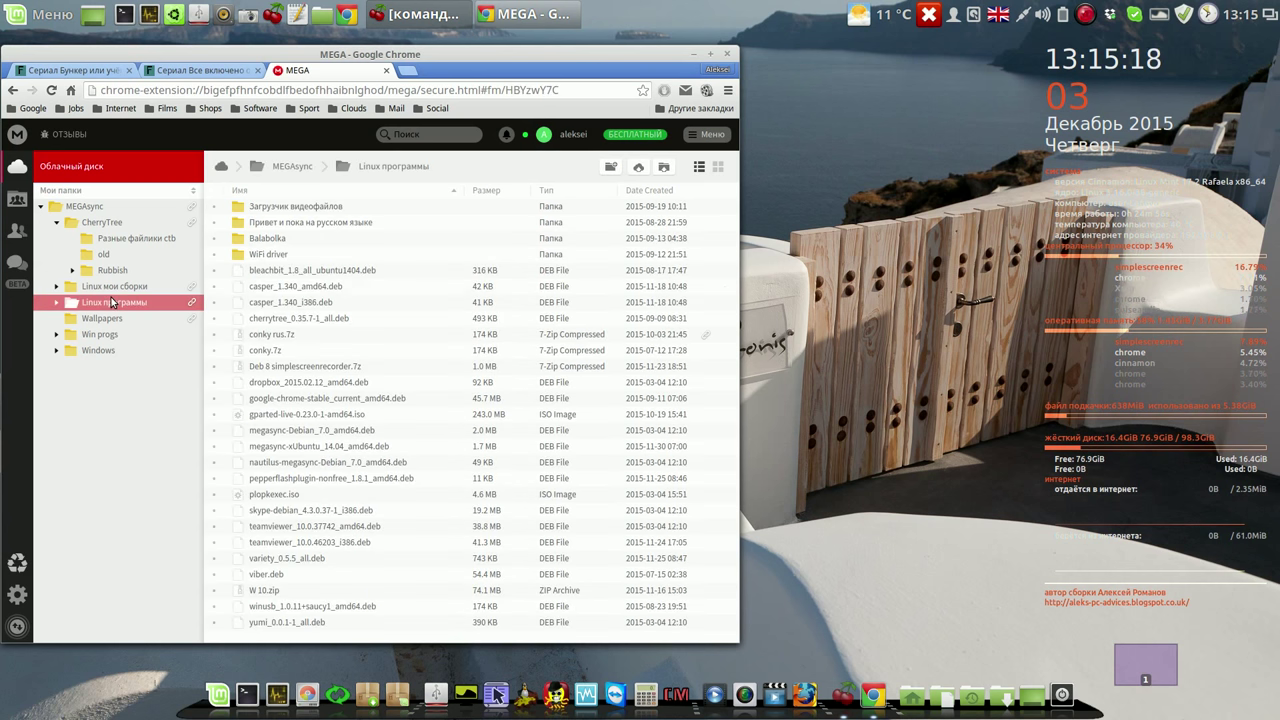
right_click(333, 288)
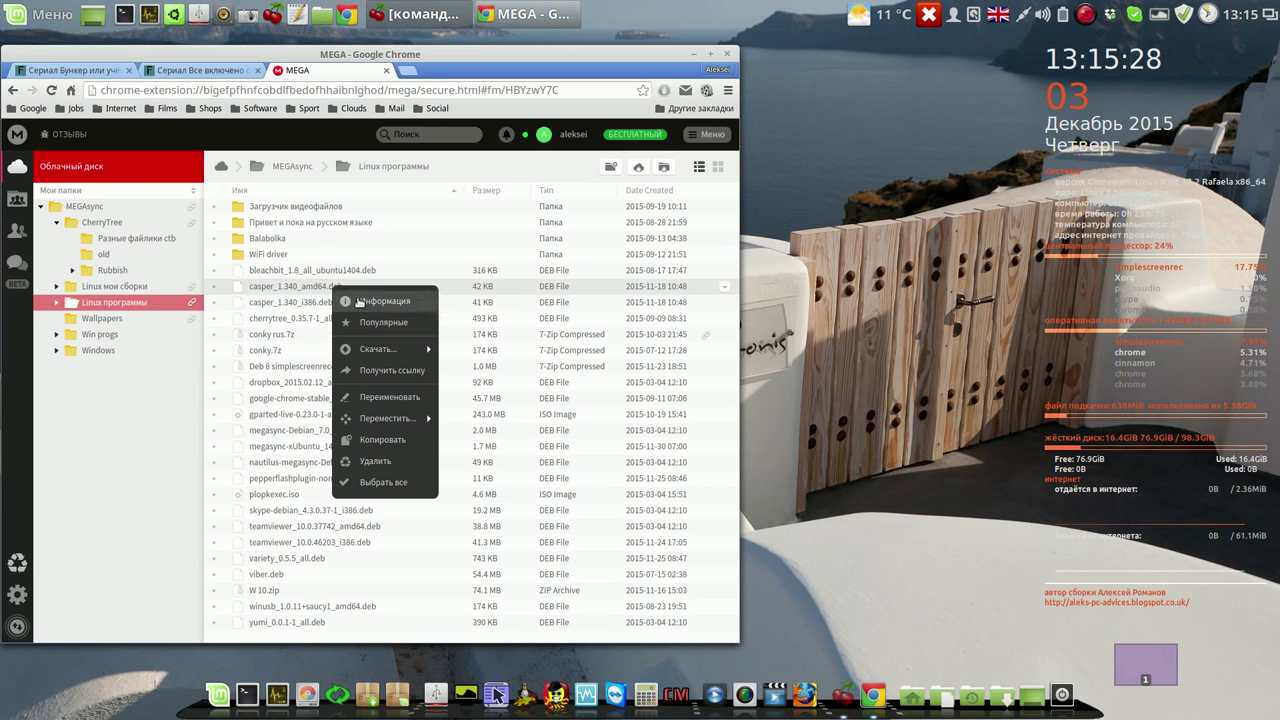
mouse_move(392, 349)
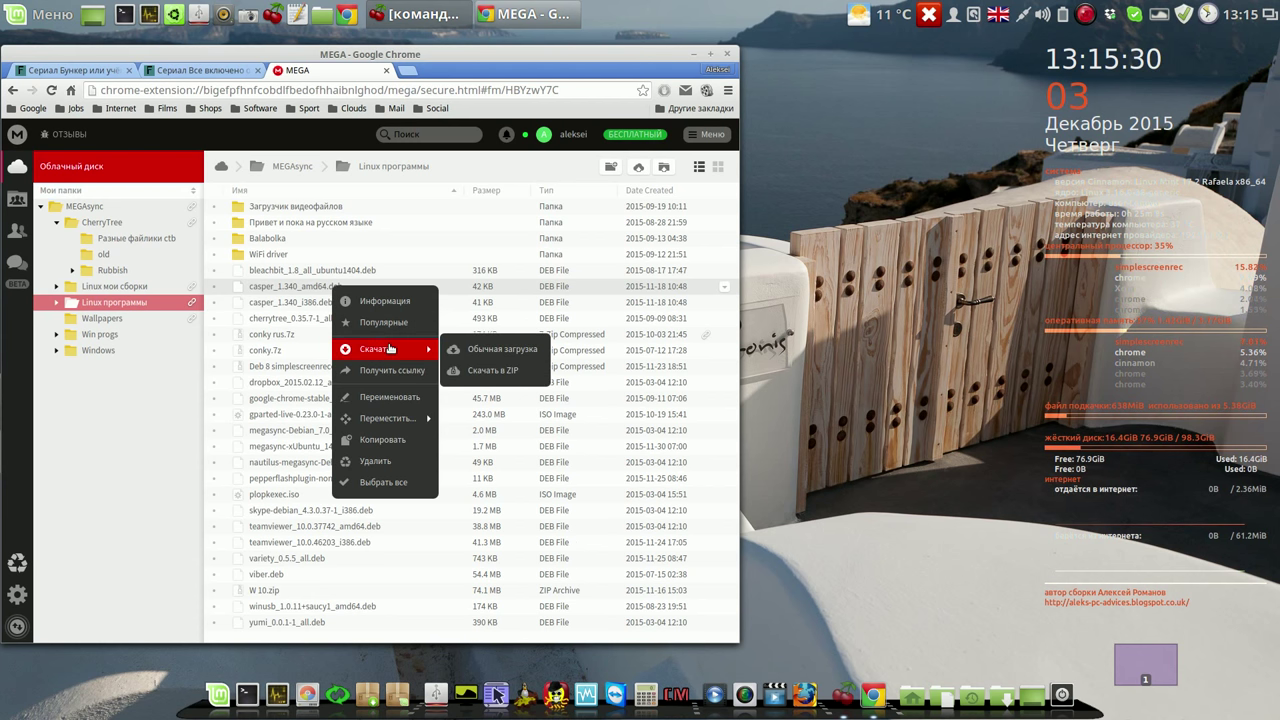
left_click(478, 349)
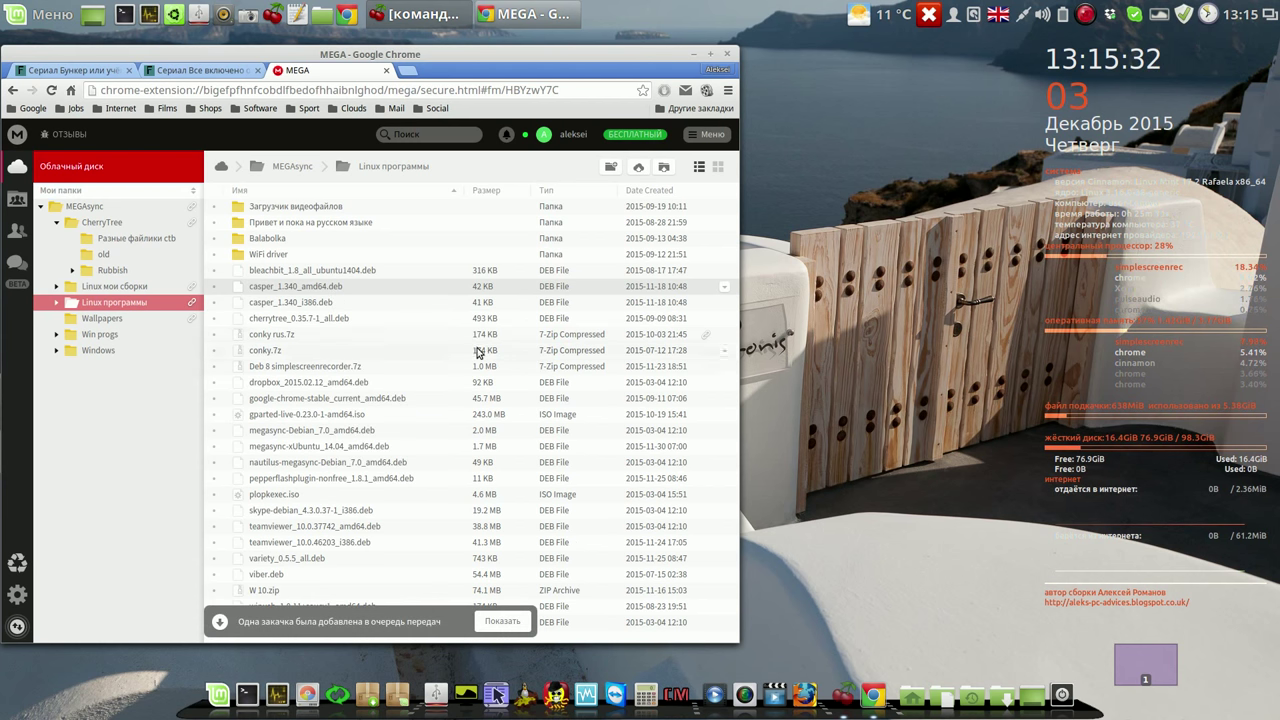
left_click(502, 621)
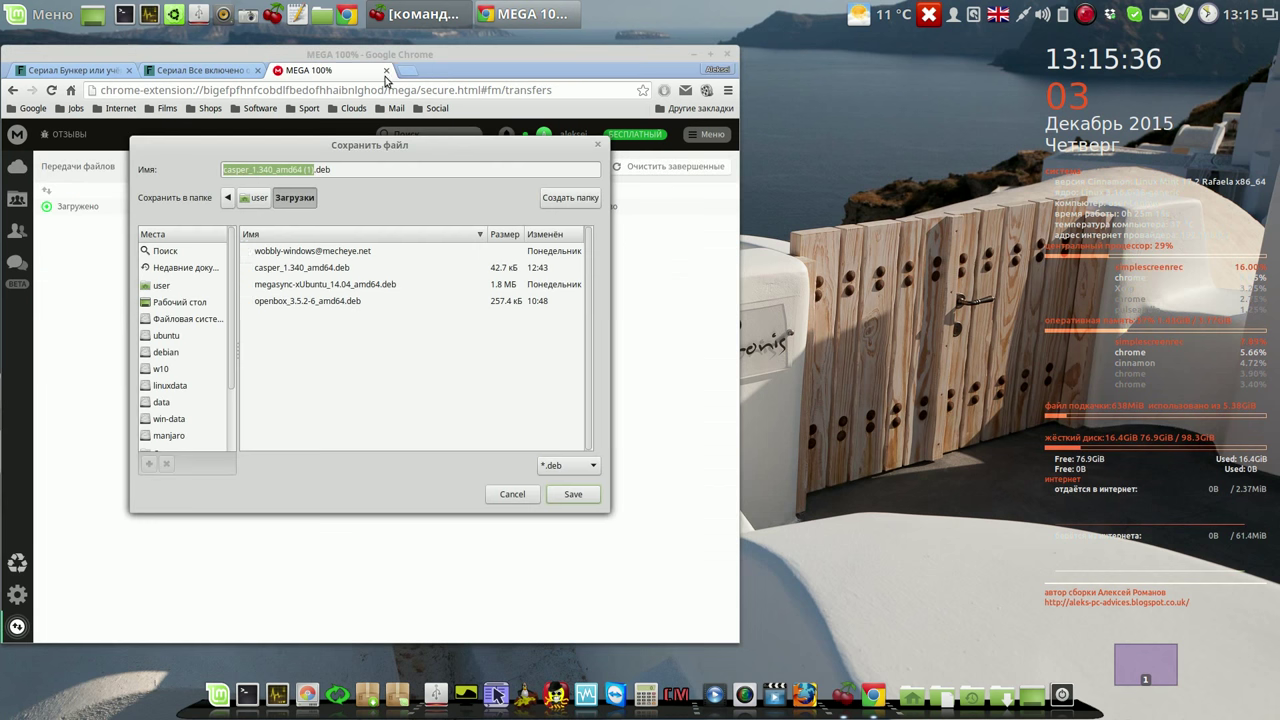
Cancel saving the casper package, close the MEGA tab, and minimize Chrome
left_click(318, 268)
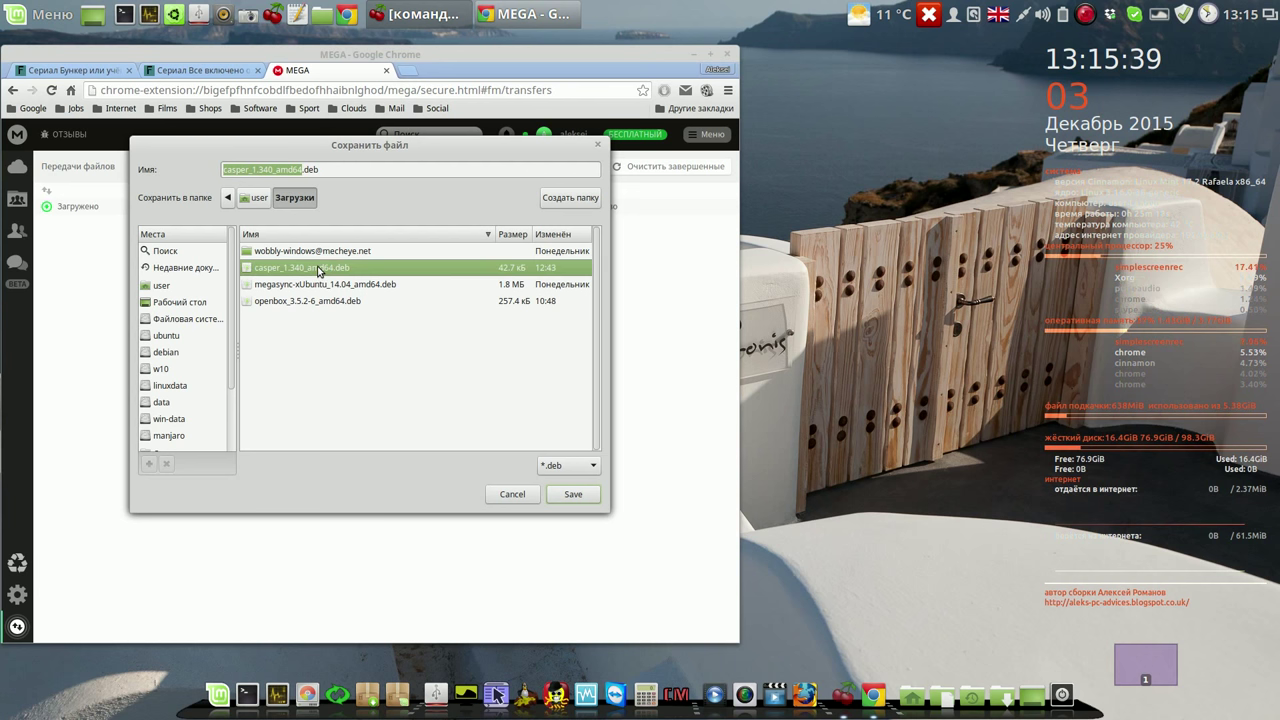
left_click(513, 494)
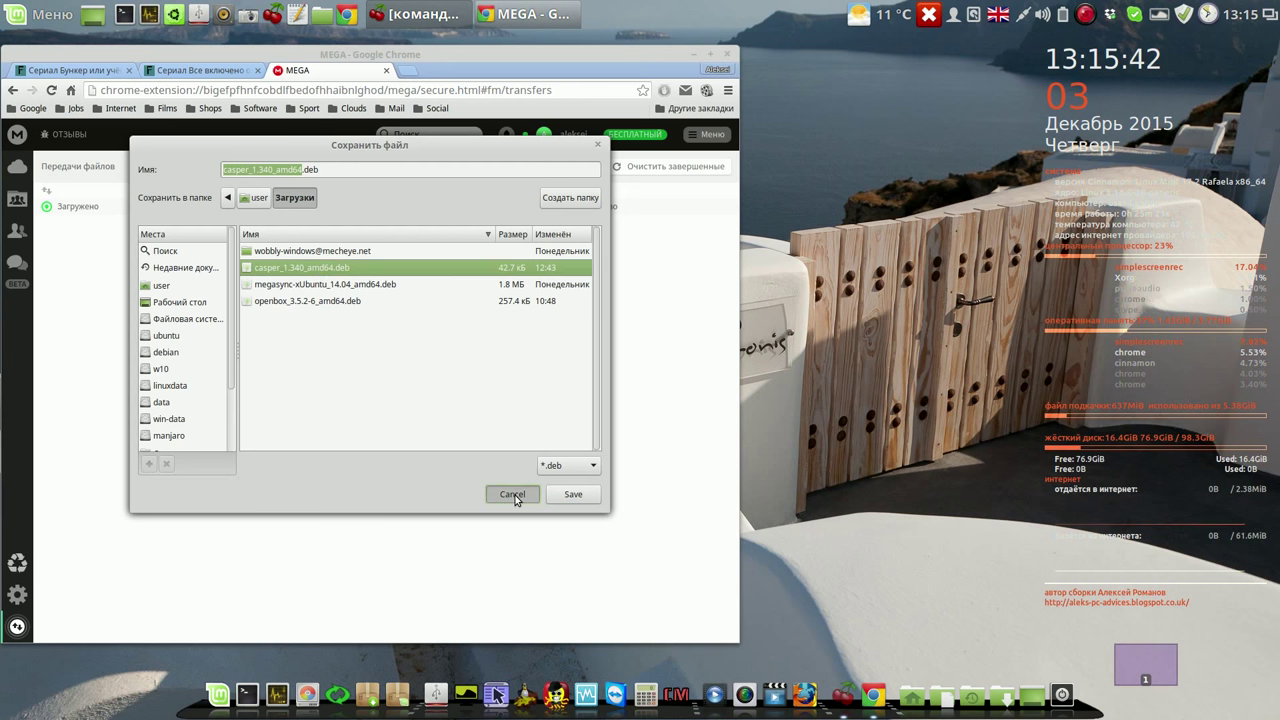
left_click(386, 70)
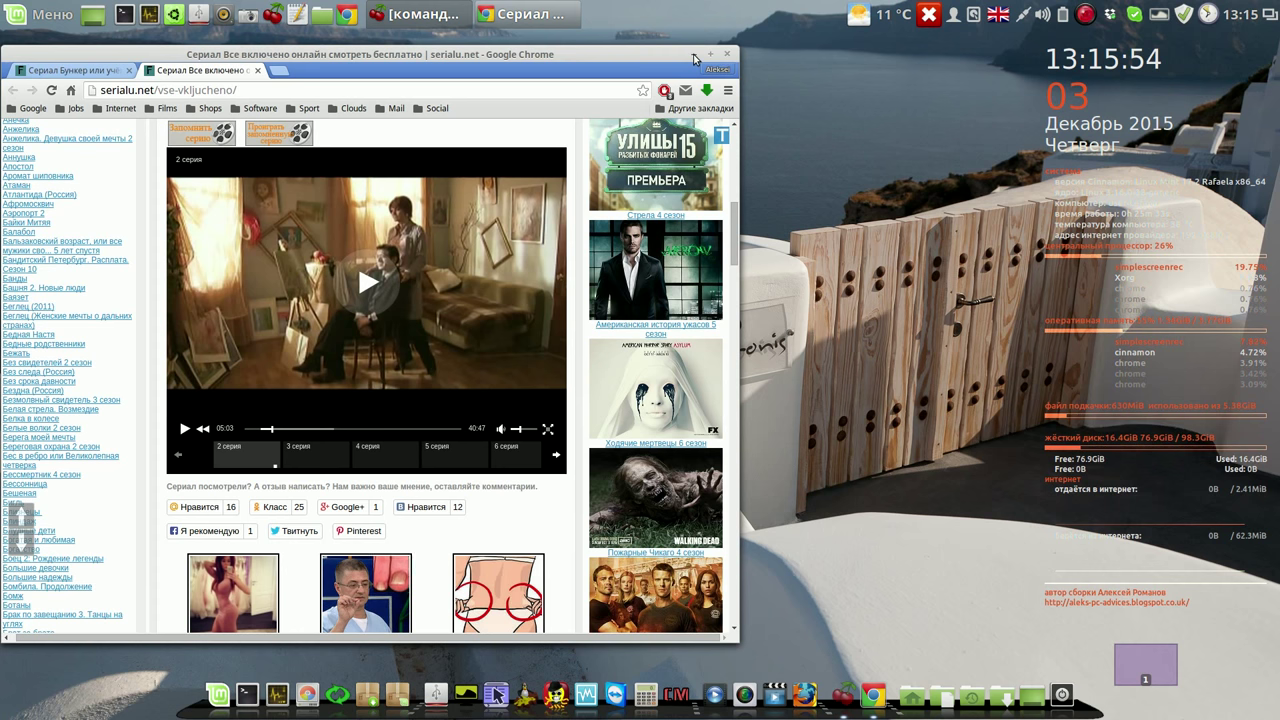
left_click(694, 56)
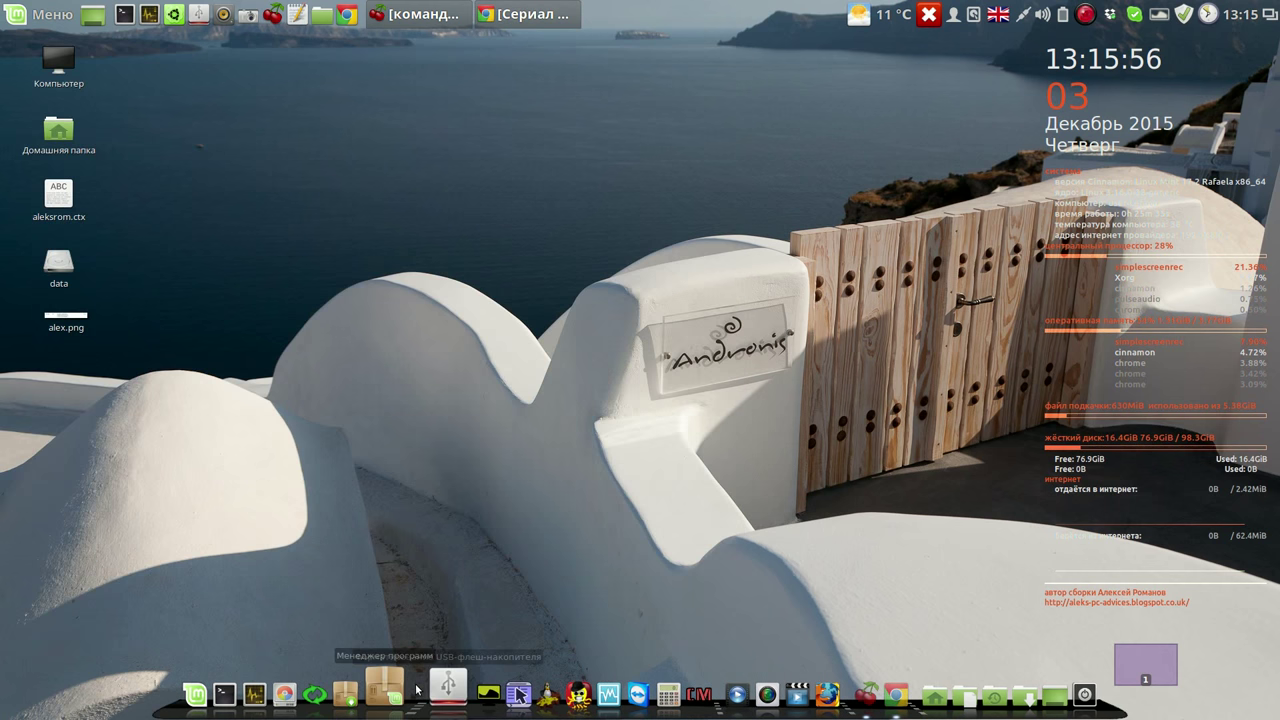